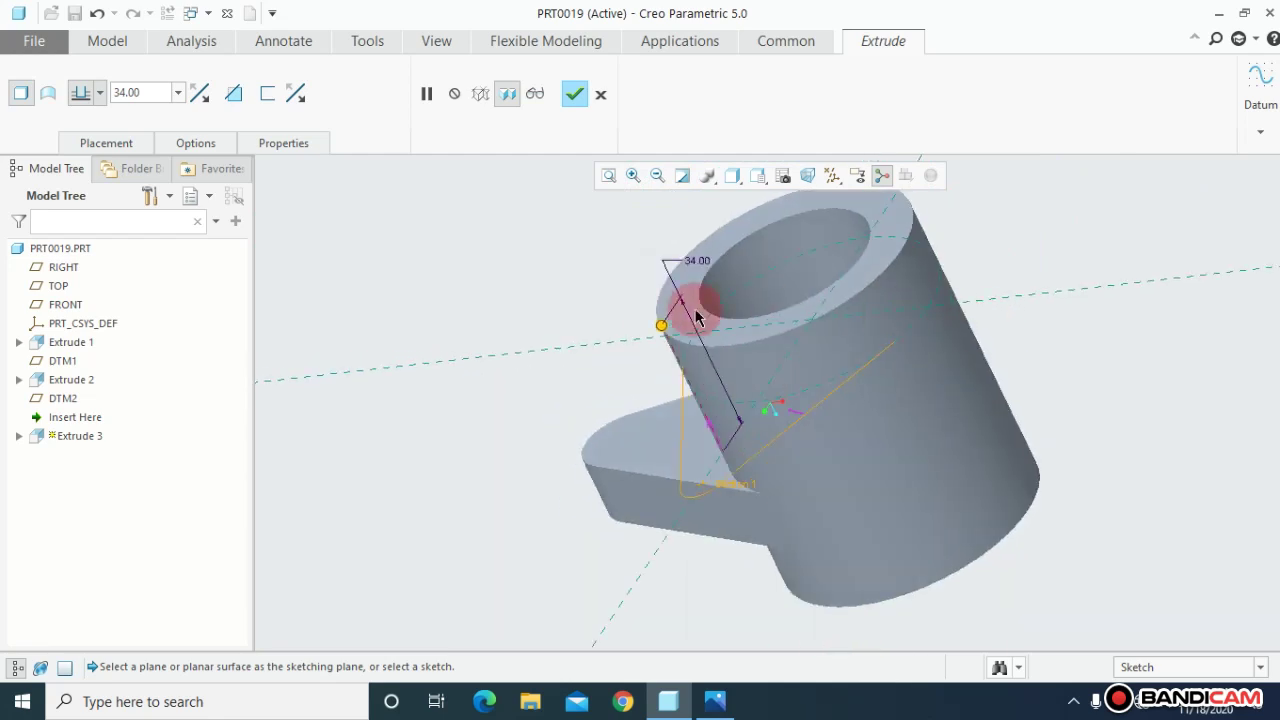
# Step: Set the second arm's extrusion depth to 10 and complete Extrude 3
pyautogui.moveTo(691, 306); pyautogui.dragTo(714, 424)
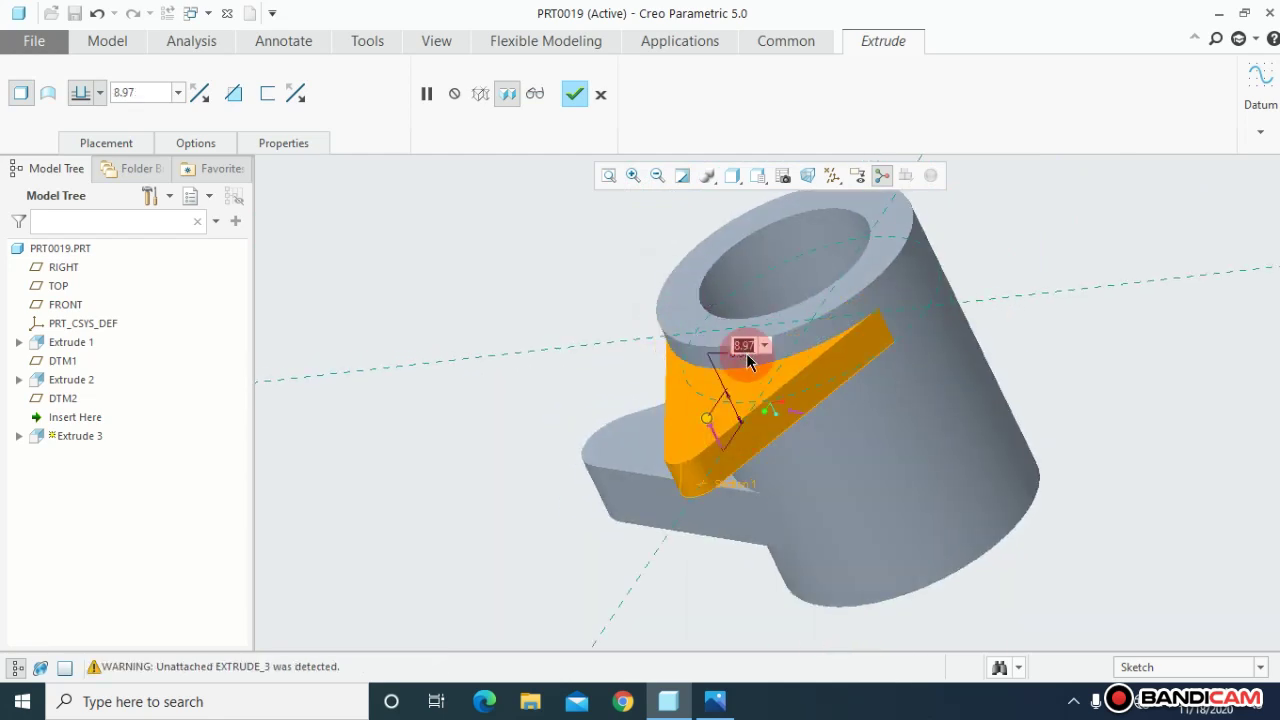
pyautogui.write('10')
pyautogui.press('Return')
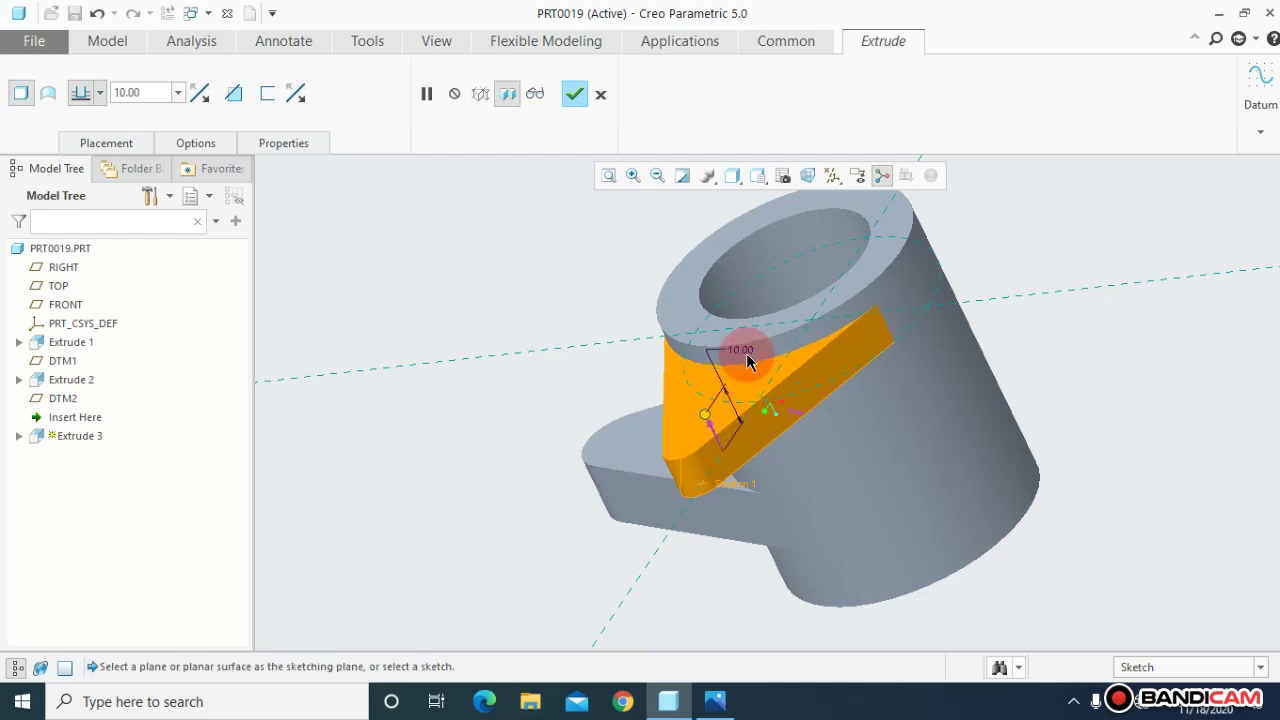
pyautogui.moveTo(707, 420); pyautogui.dragTo(752, 507)
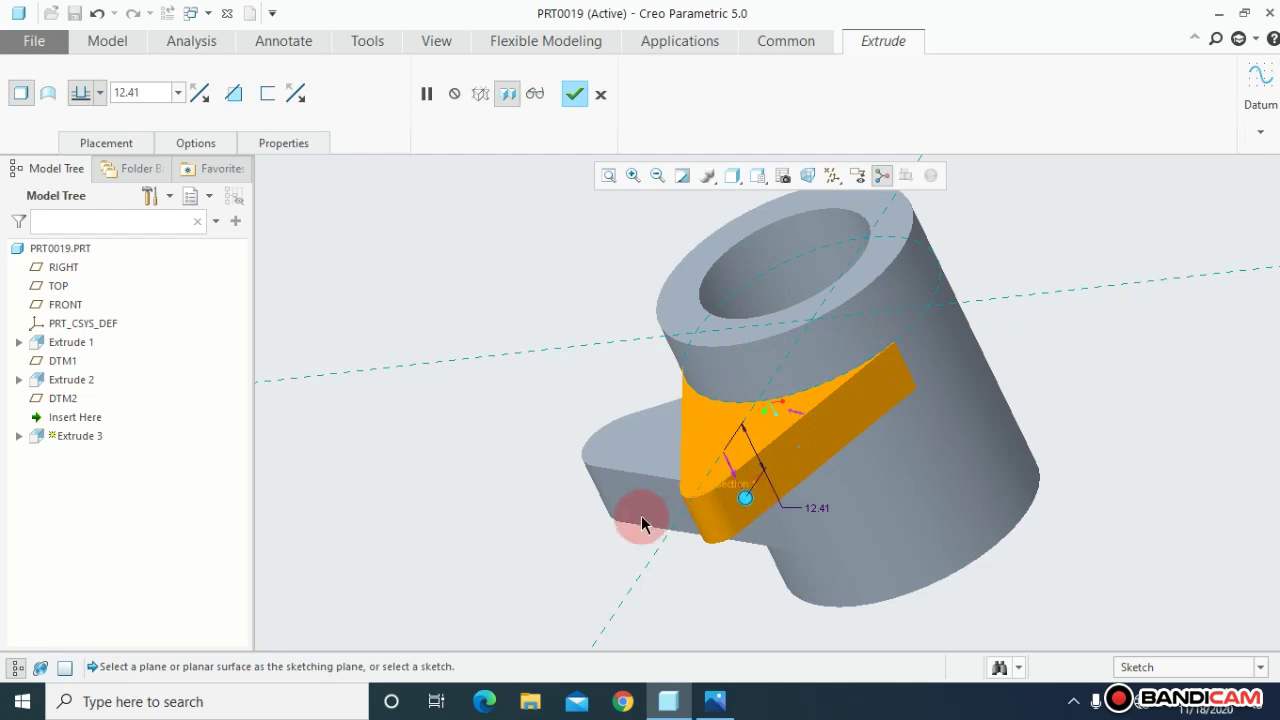
pyautogui.moveTo(643, 520); pyautogui.dragTo(666, 491, button='middle')
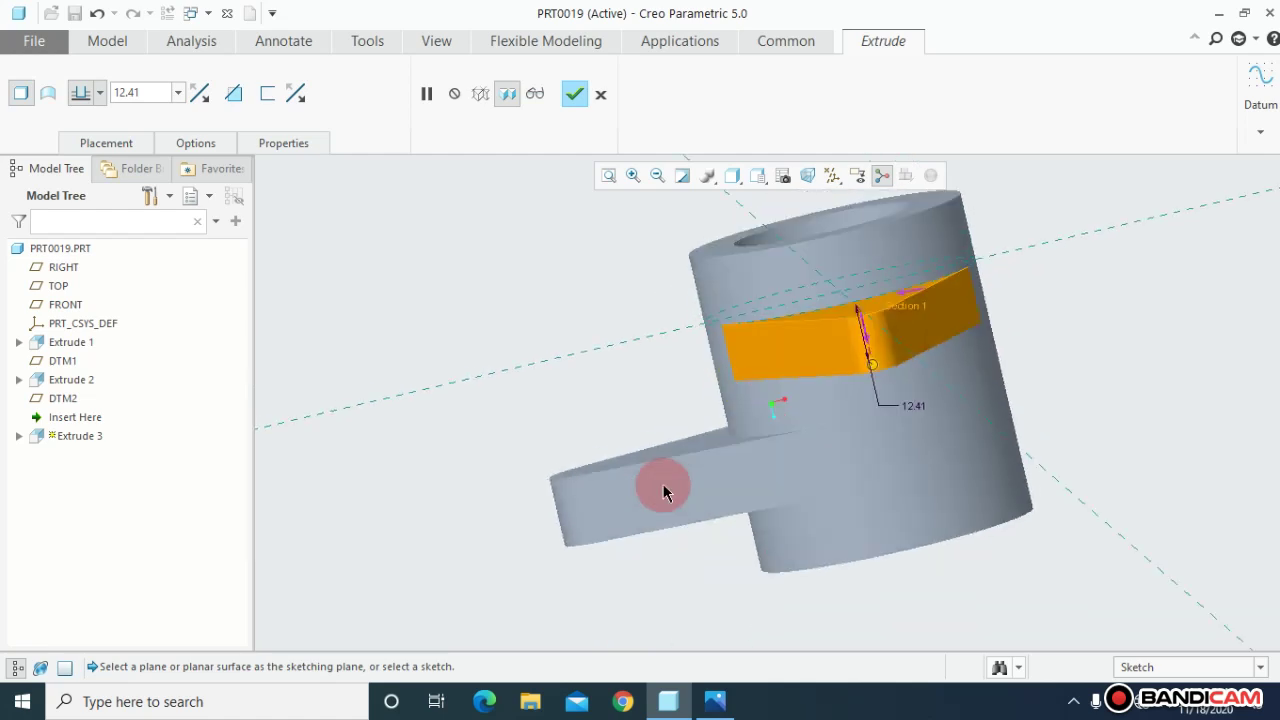
pyautogui.doubleClick(907, 408)
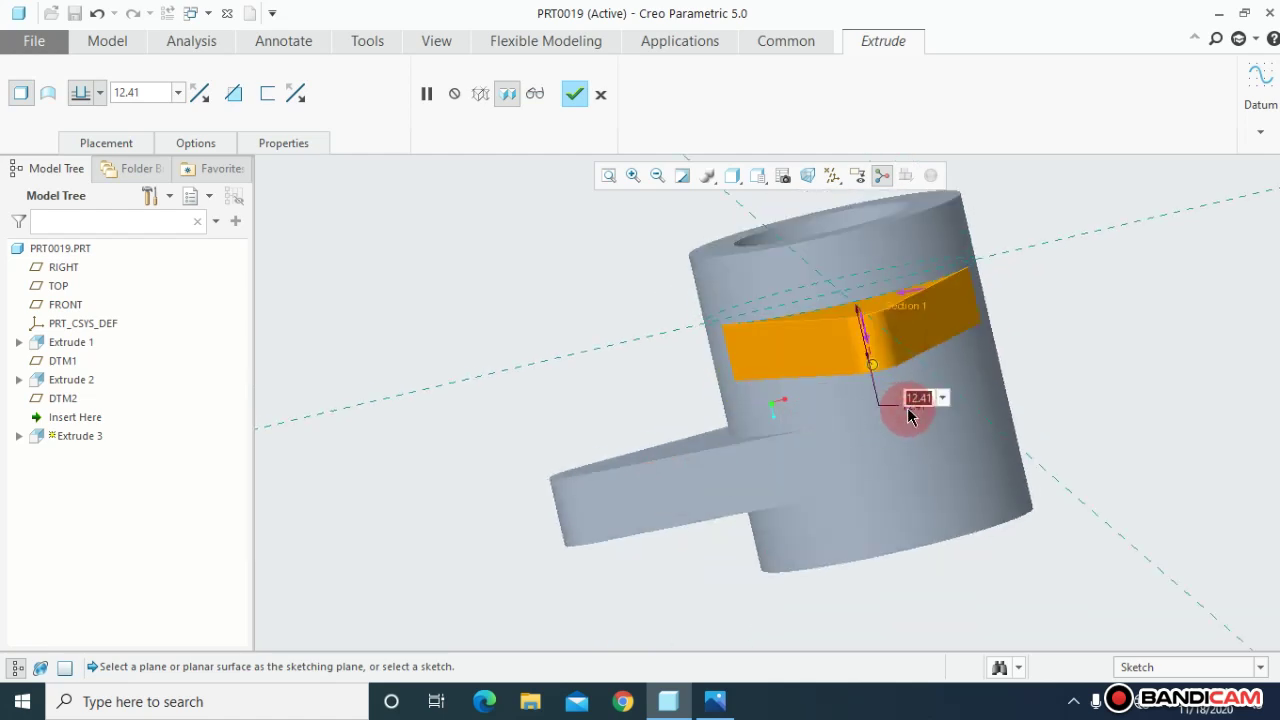
pyautogui.write('10')
pyautogui.press('Return')
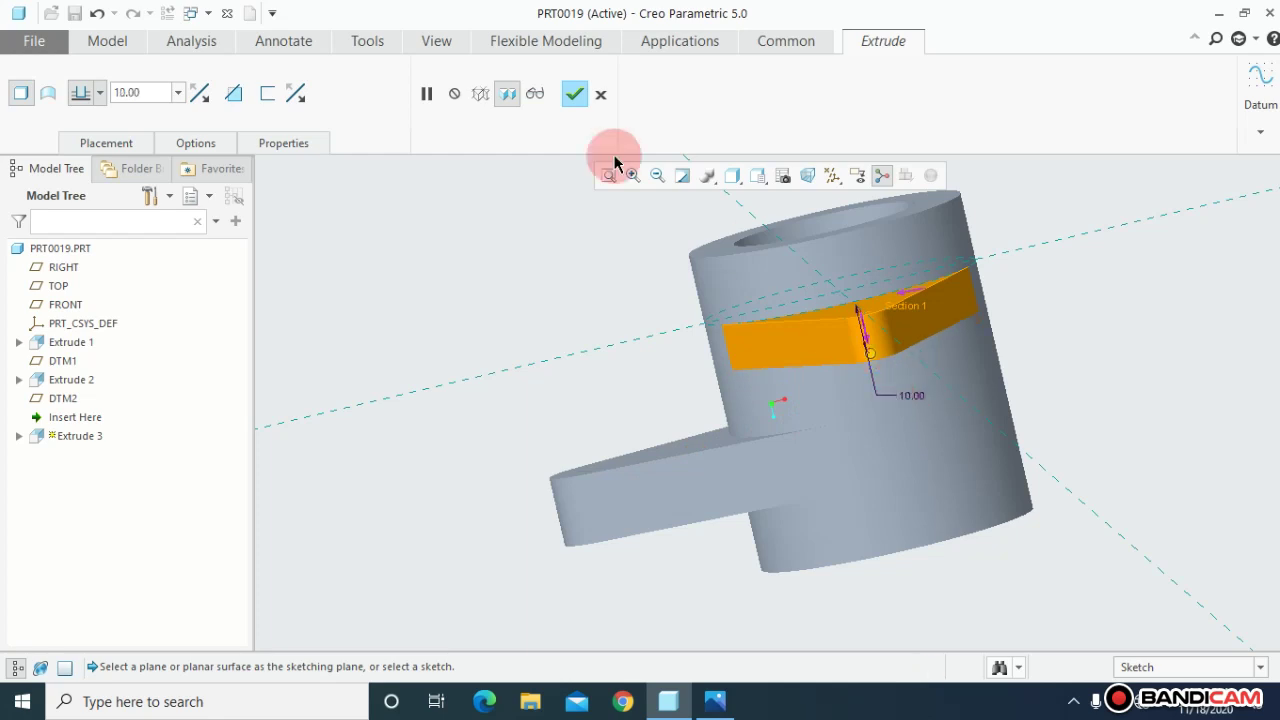
pyautogui.click(583, 95)
pyautogui.moveTo(580, 351); pyautogui.dragTo(622, 374, button='middle')
# Step: Redefine the first arm's Extrude 2 at depth 15, then view the reference drawing in Photos
pyautogui.click(62, 380)
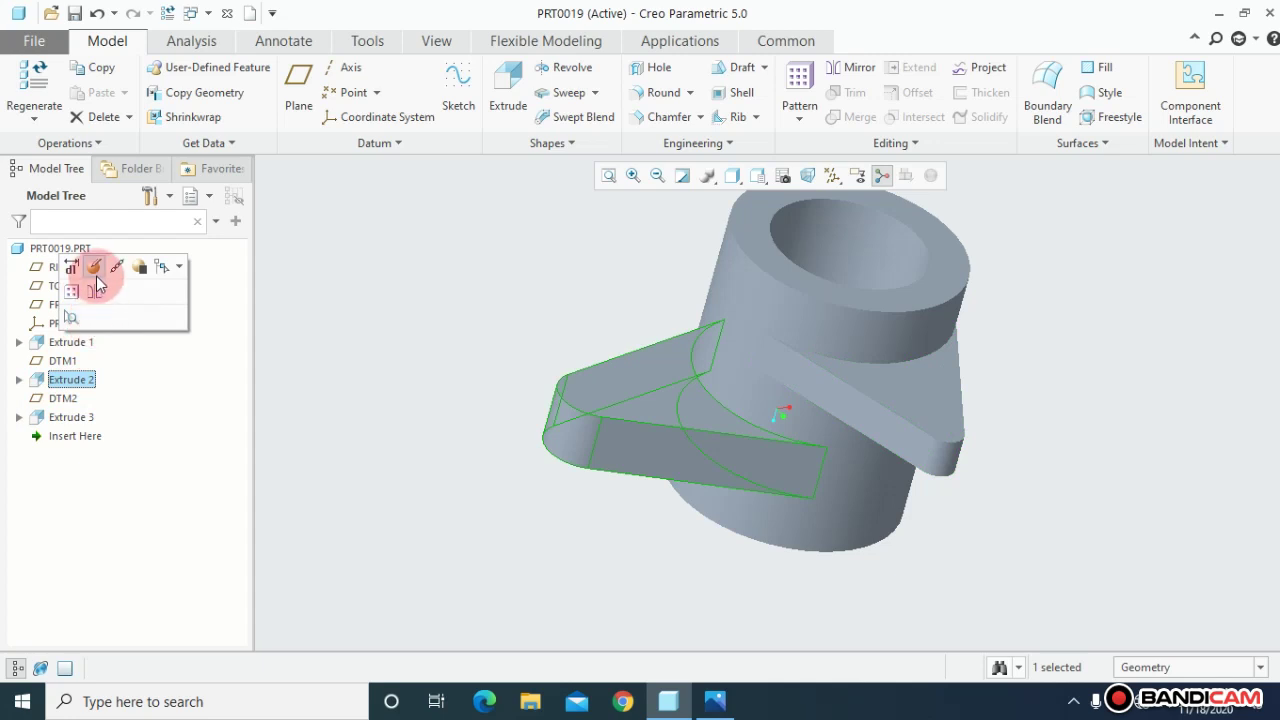
pyautogui.click(94, 266)
pyautogui.moveTo(373, 276); pyautogui.dragTo(434, 323, button='middle')
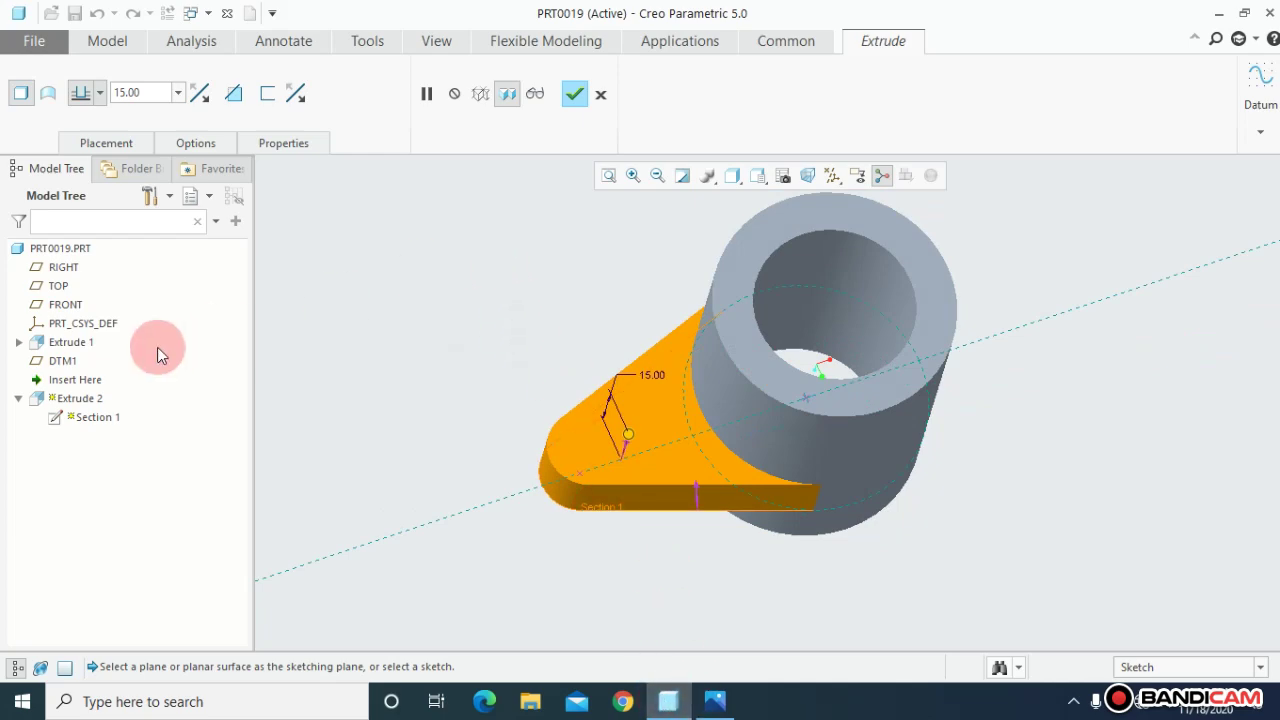
pyautogui.click(574, 93)
pyautogui.moveTo(502, 289); pyautogui.dragTo(504, 275, button='middle')
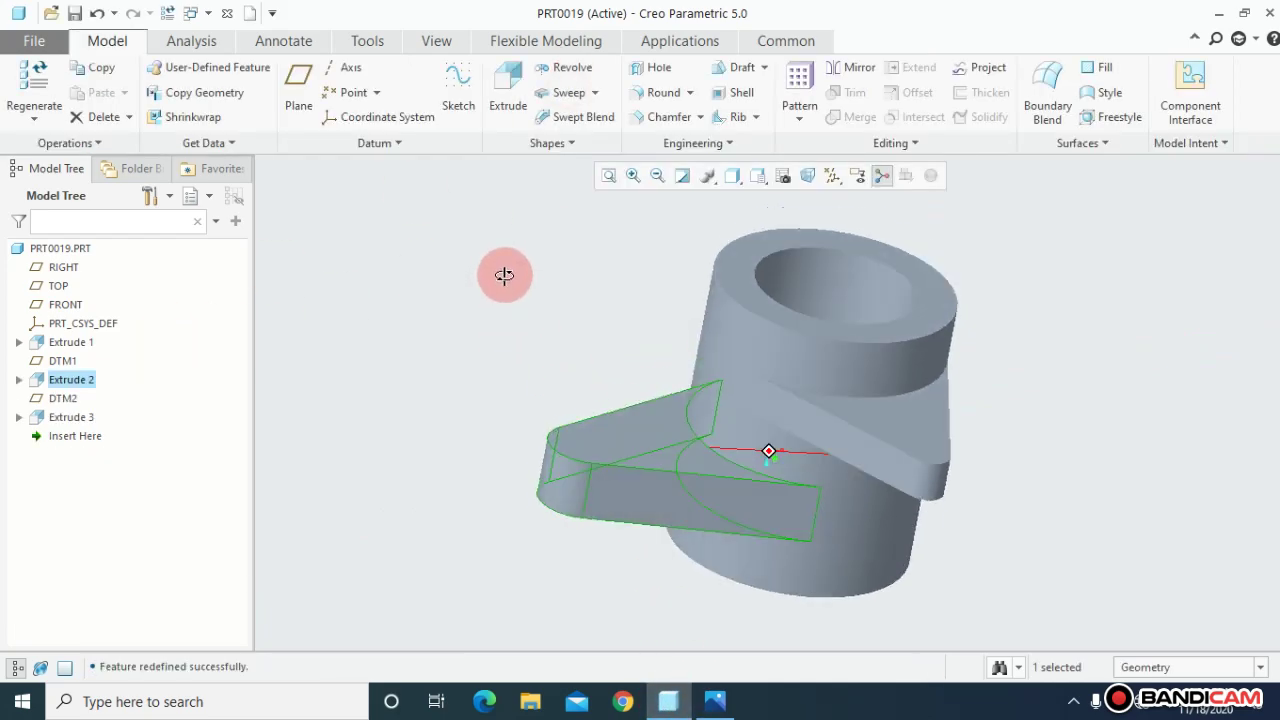
pyautogui.click(714, 701)
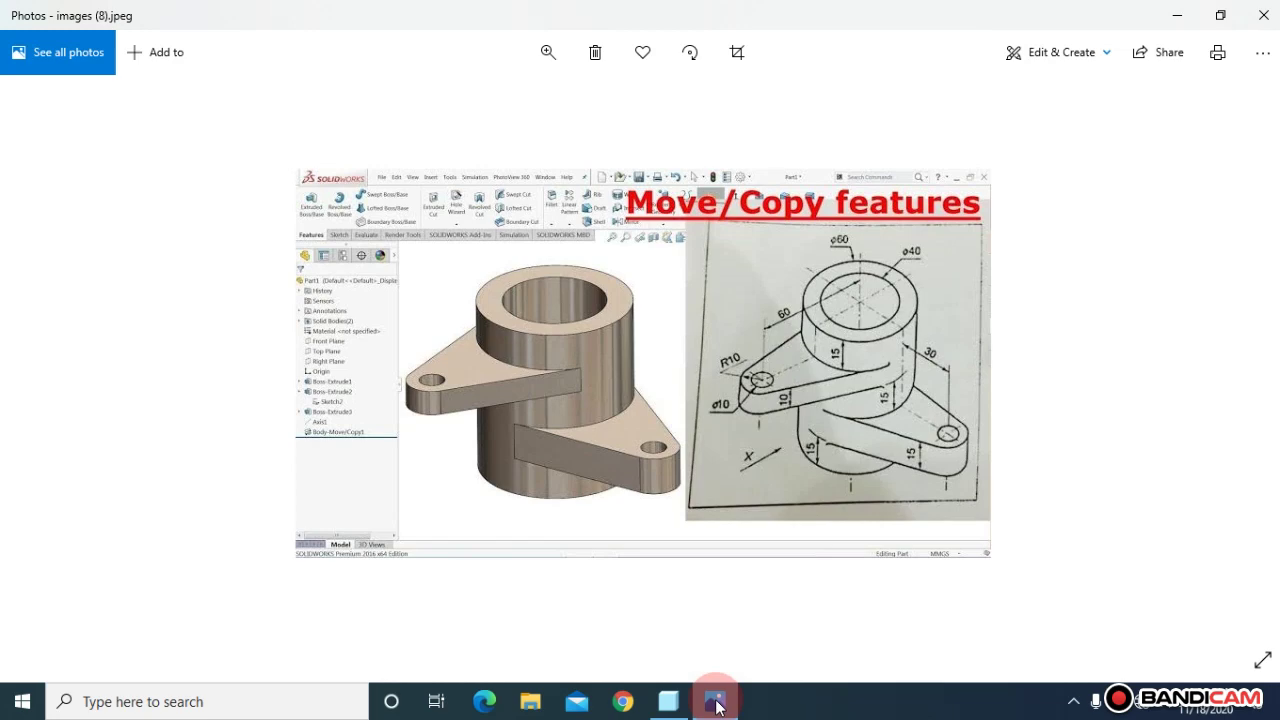
# Step: Start a new extrusion sketch on the first arm's top face, oriented face-on
pyautogui.click(714, 702)
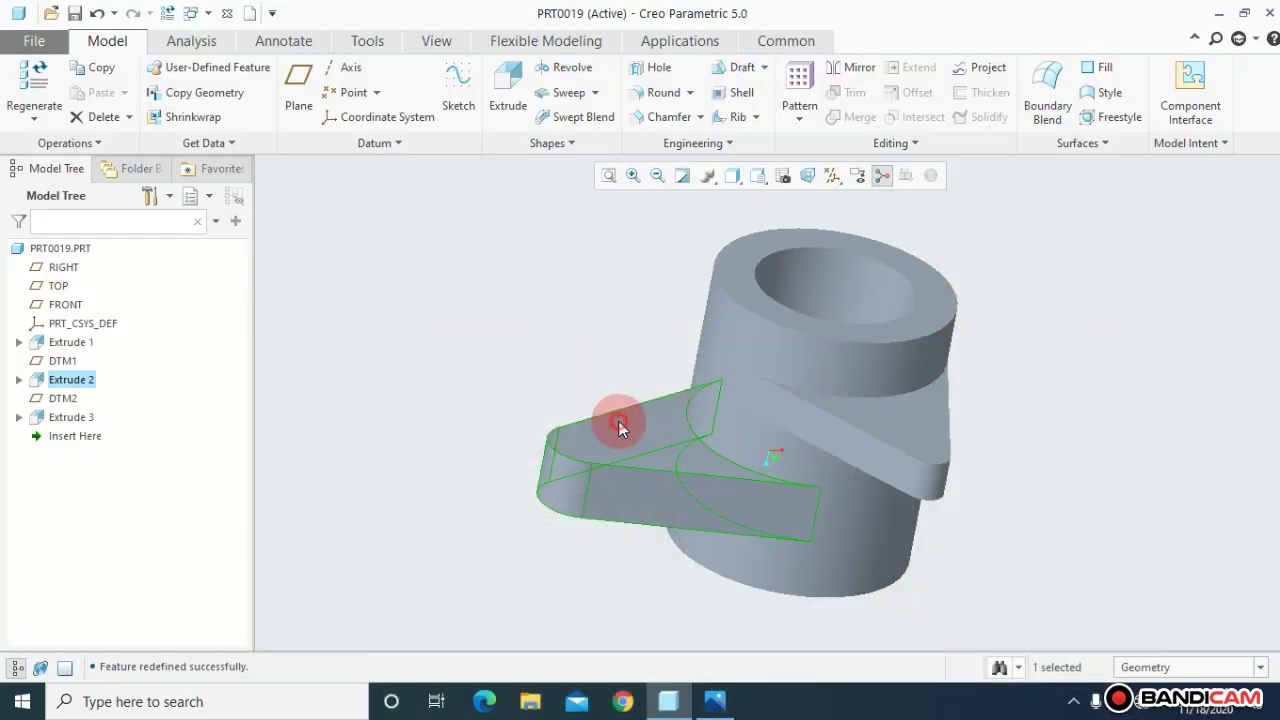
pyautogui.click(617, 423)
pyautogui.click(503, 92)
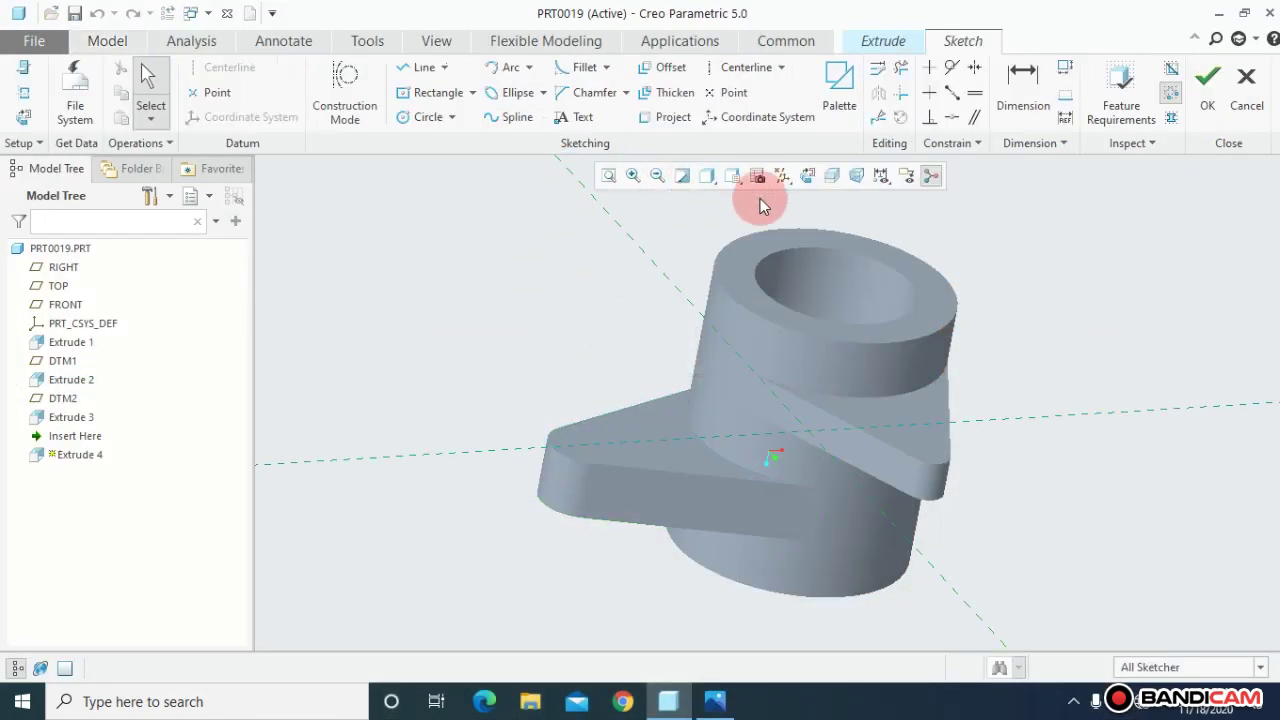
pyautogui.click(808, 178)
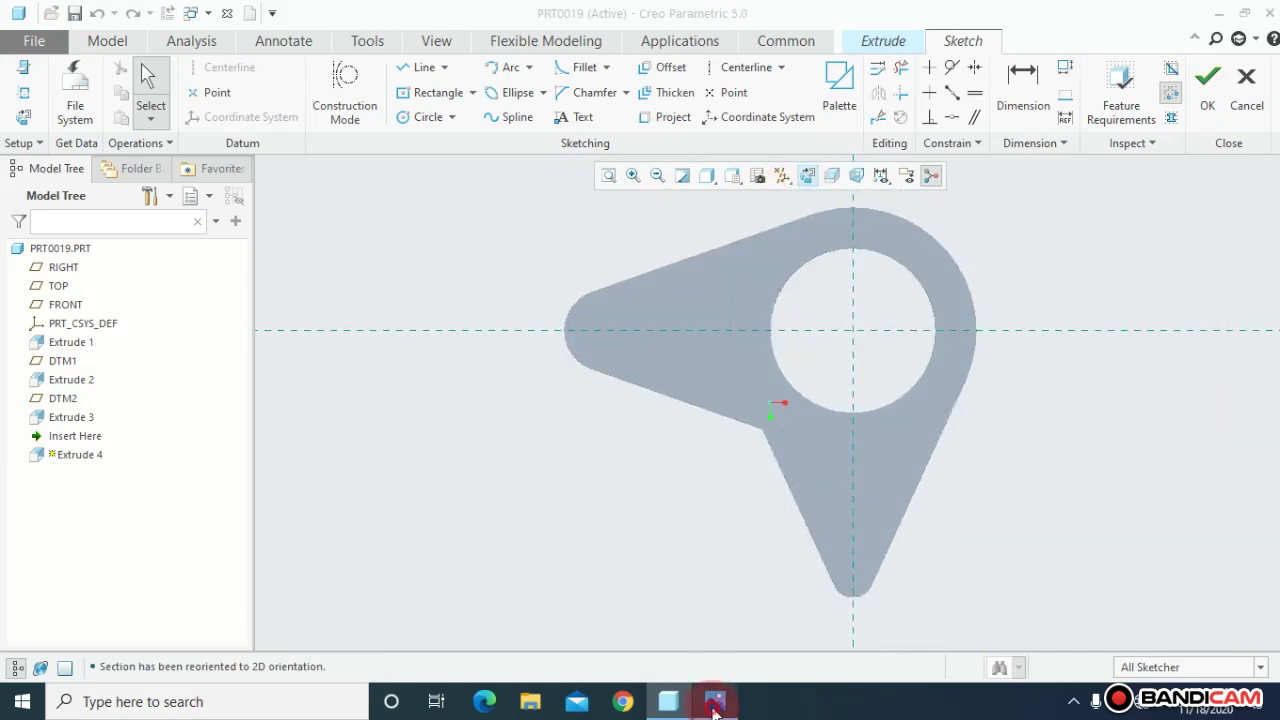
pyautogui.click(714, 702)
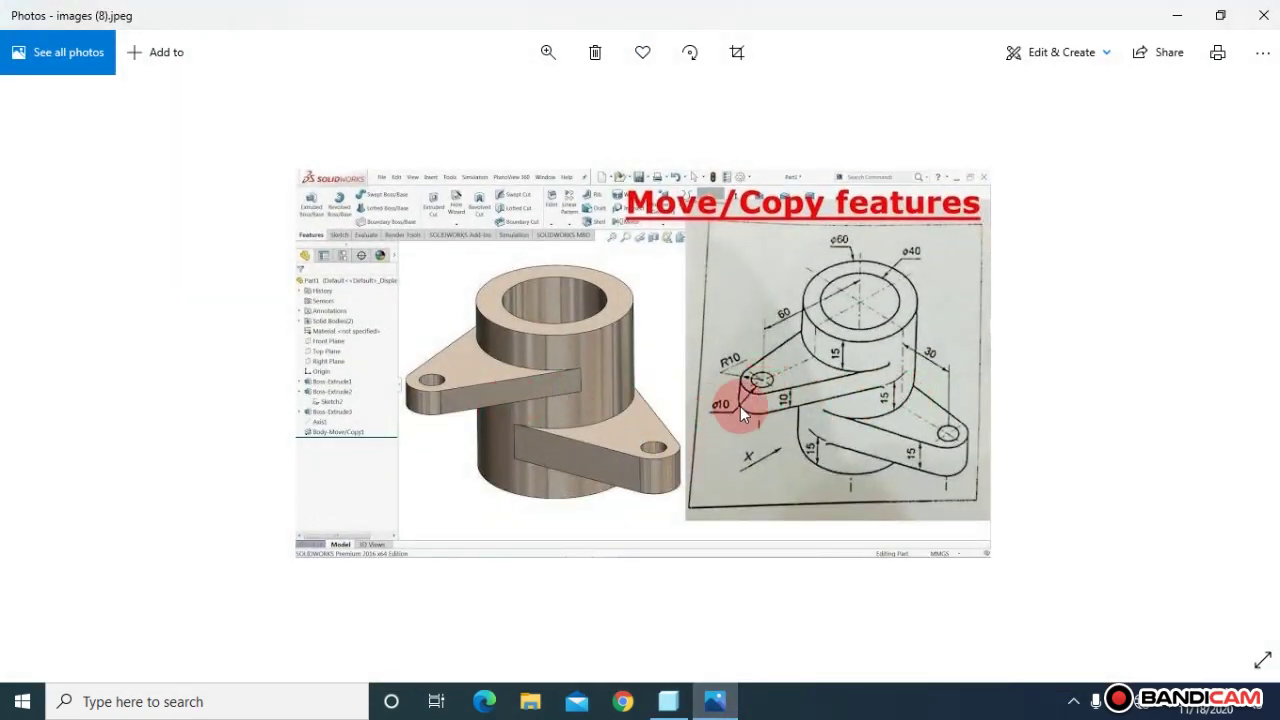
pyautogui.click(714, 702)
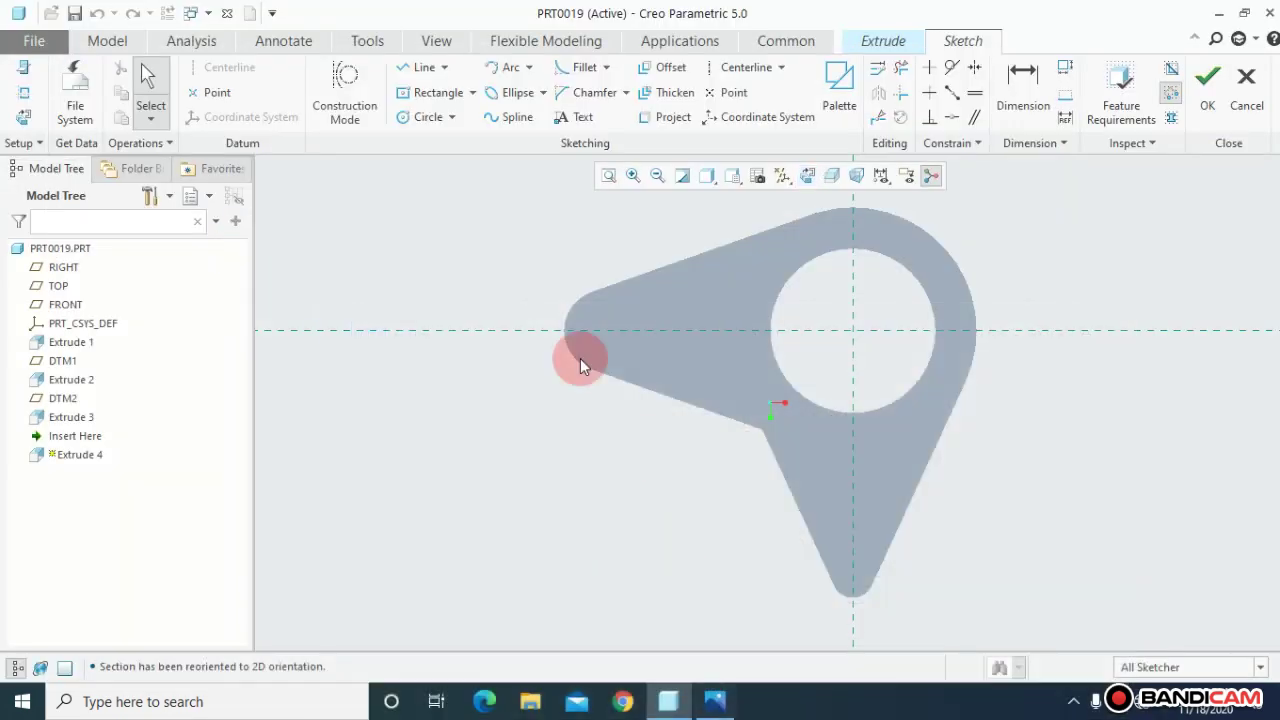
# Step: Reference the arm's left end arc and sketch a Ø10 circle centred on it
pyautogui.click(428, 118)
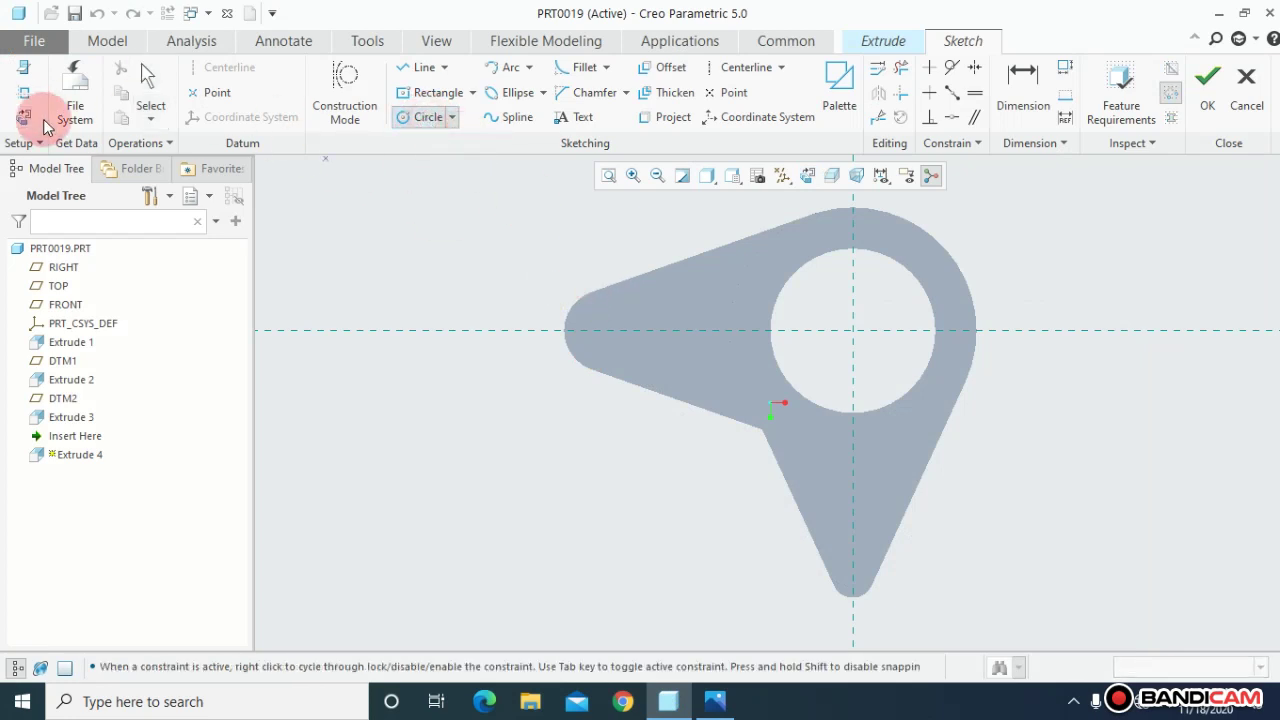
pyautogui.click(30, 96)
pyautogui.click(574, 306)
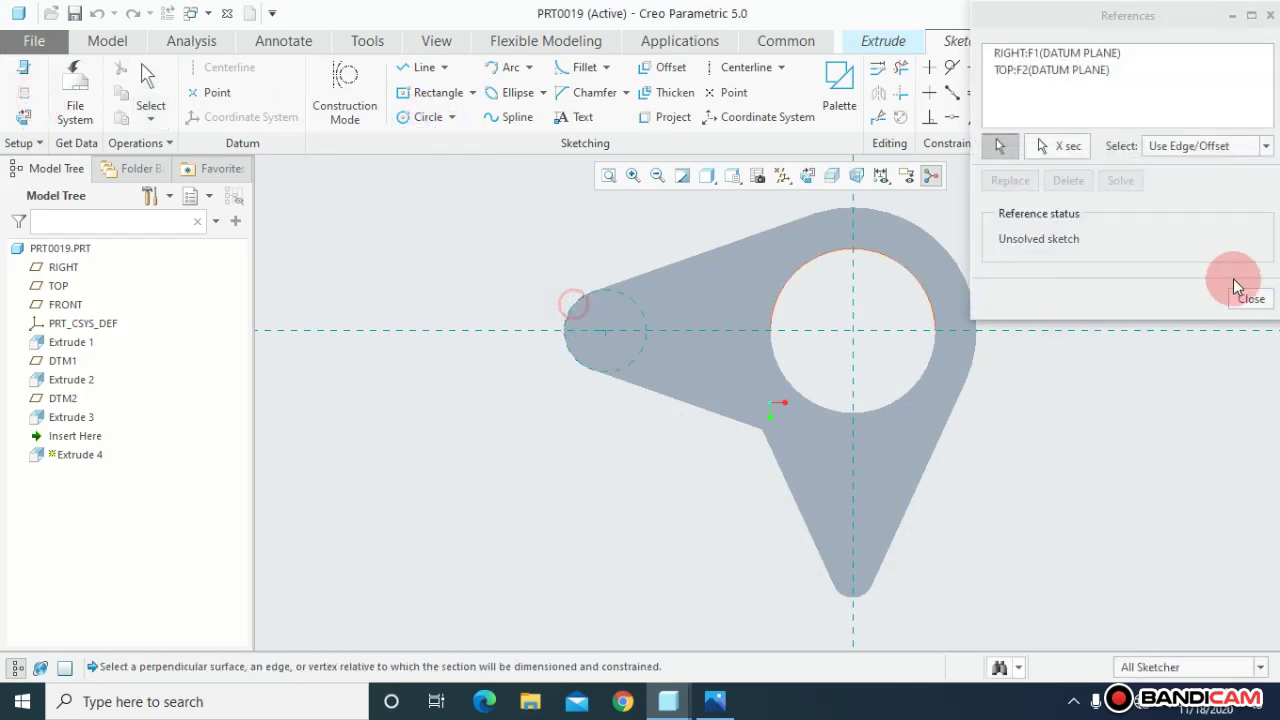
pyautogui.click(1250, 298)
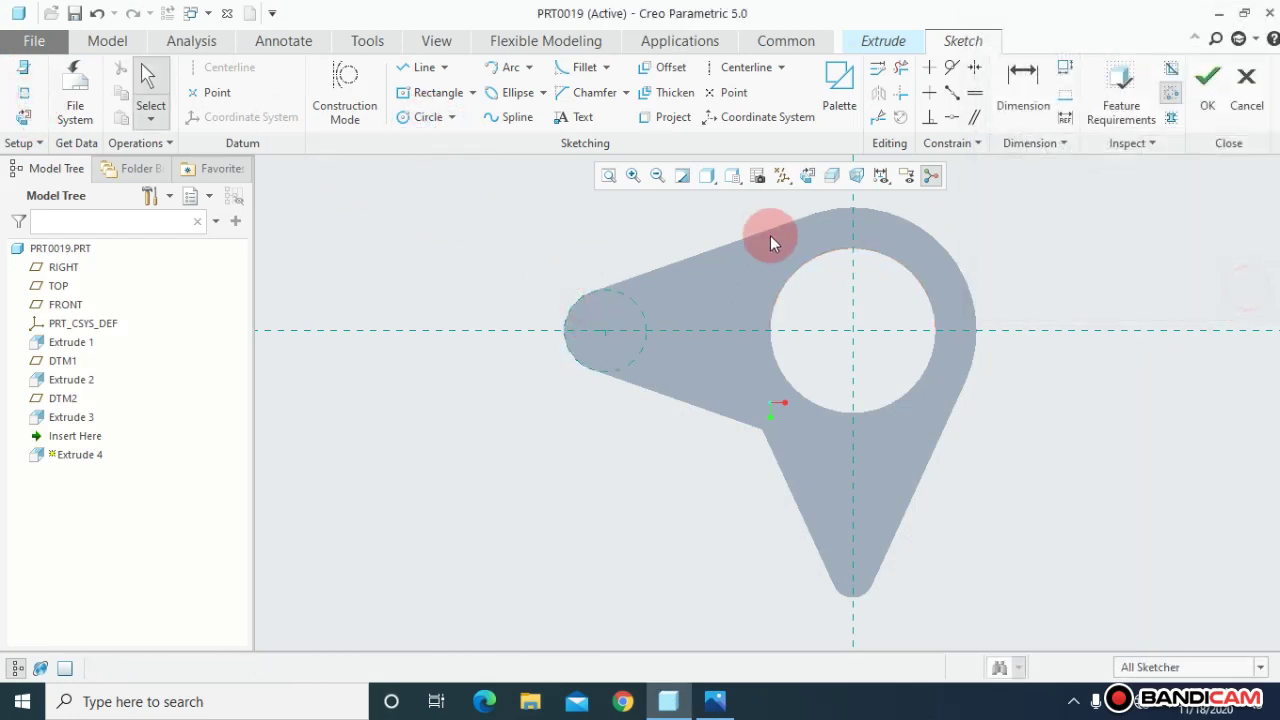
pyautogui.click(410, 118)
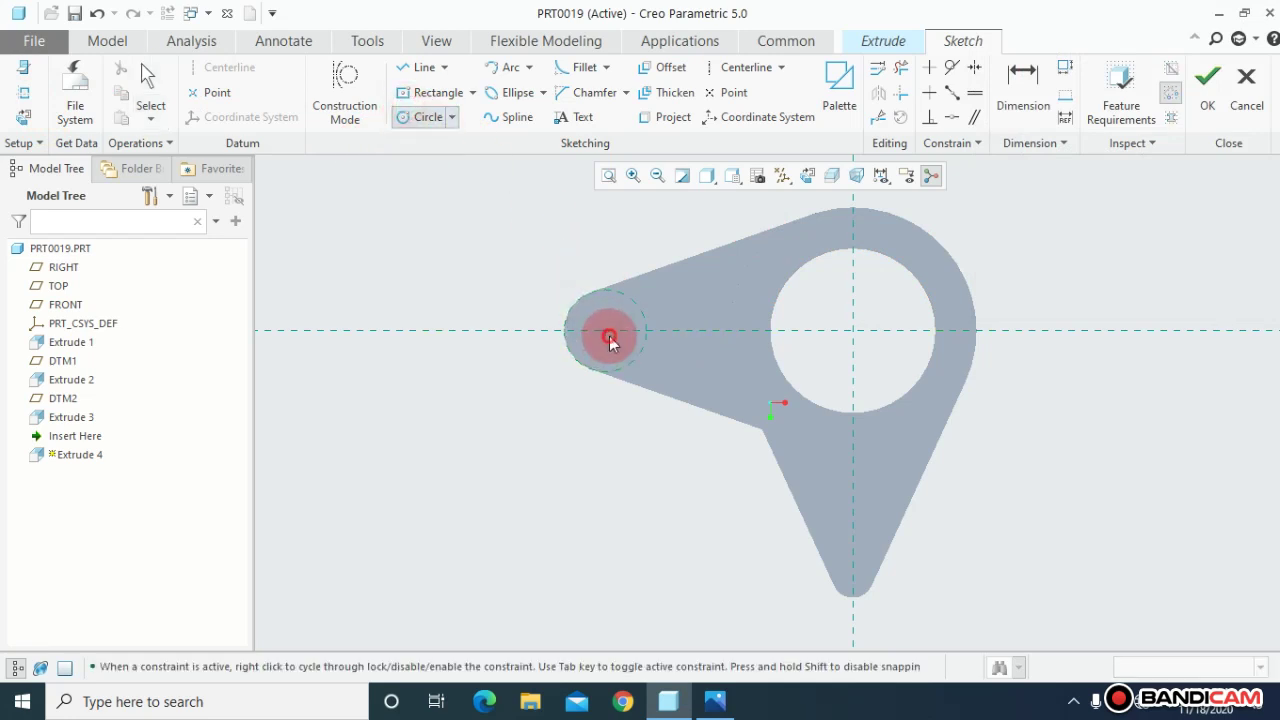
pyautogui.click(622, 348)
pyautogui.middleClick(531, 300)
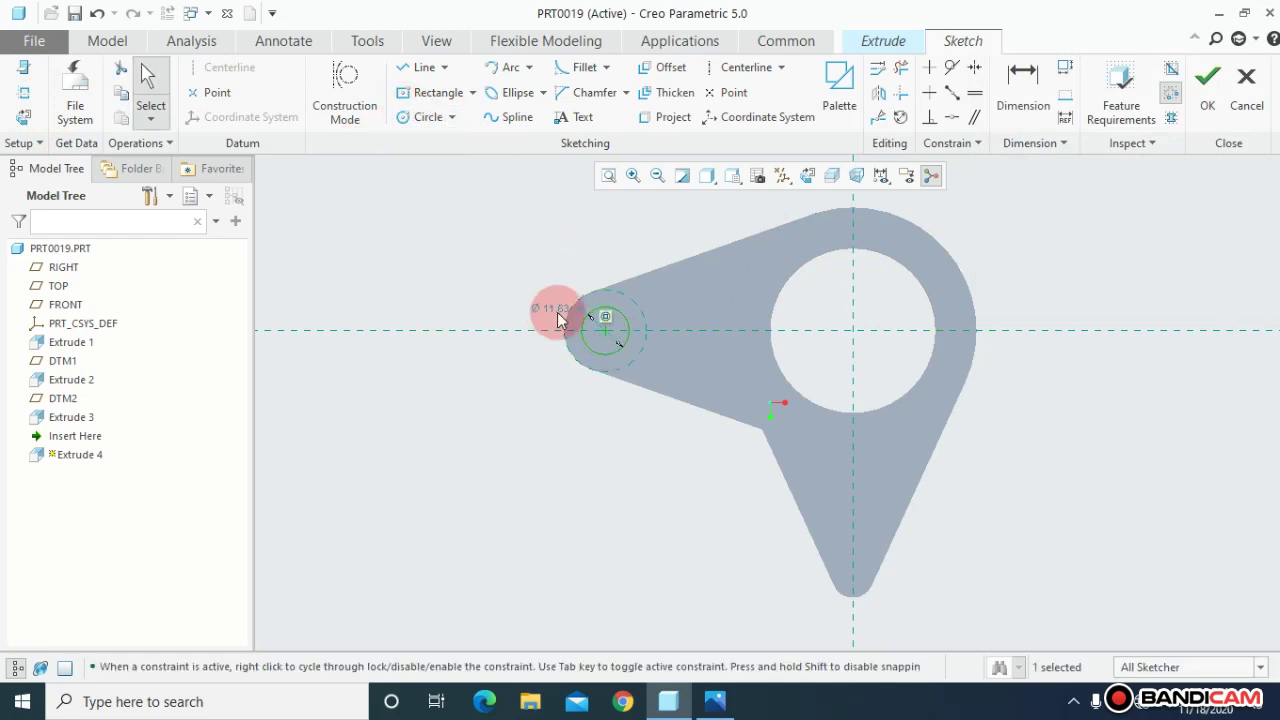
pyautogui.doubleClick(559, 312)
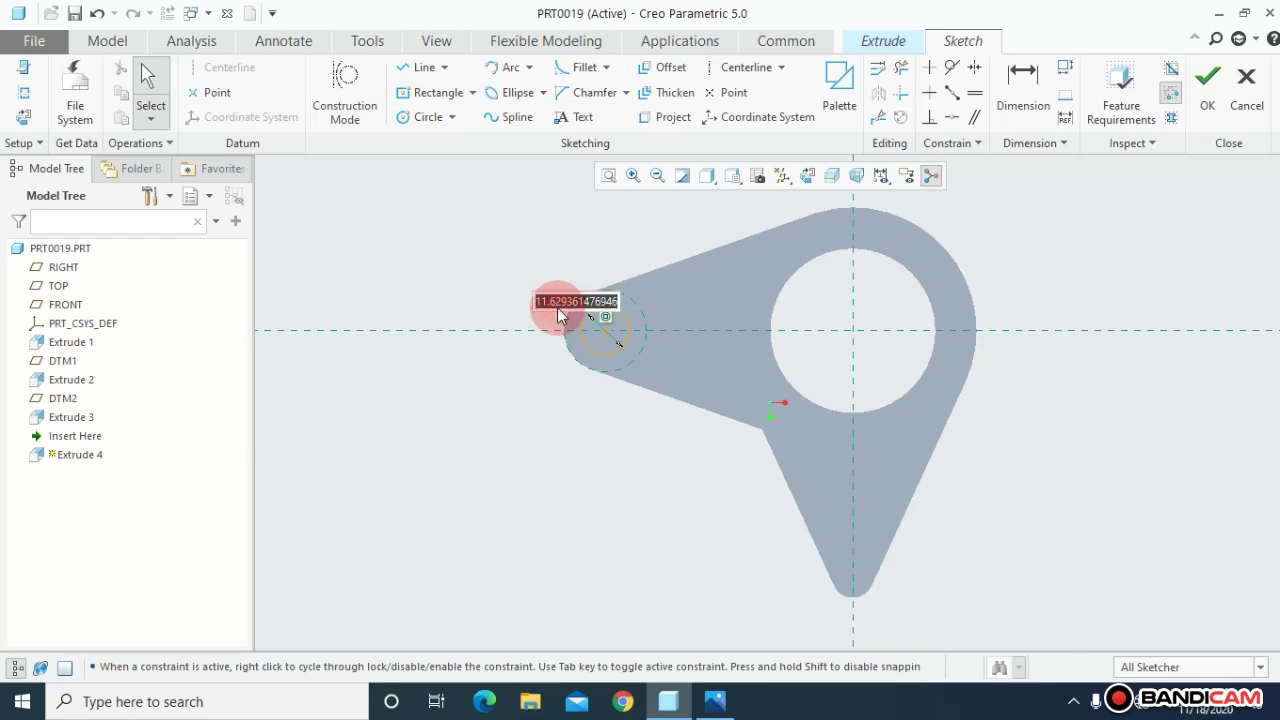
pyautogui.write('10')
pyautogui.press('Return')
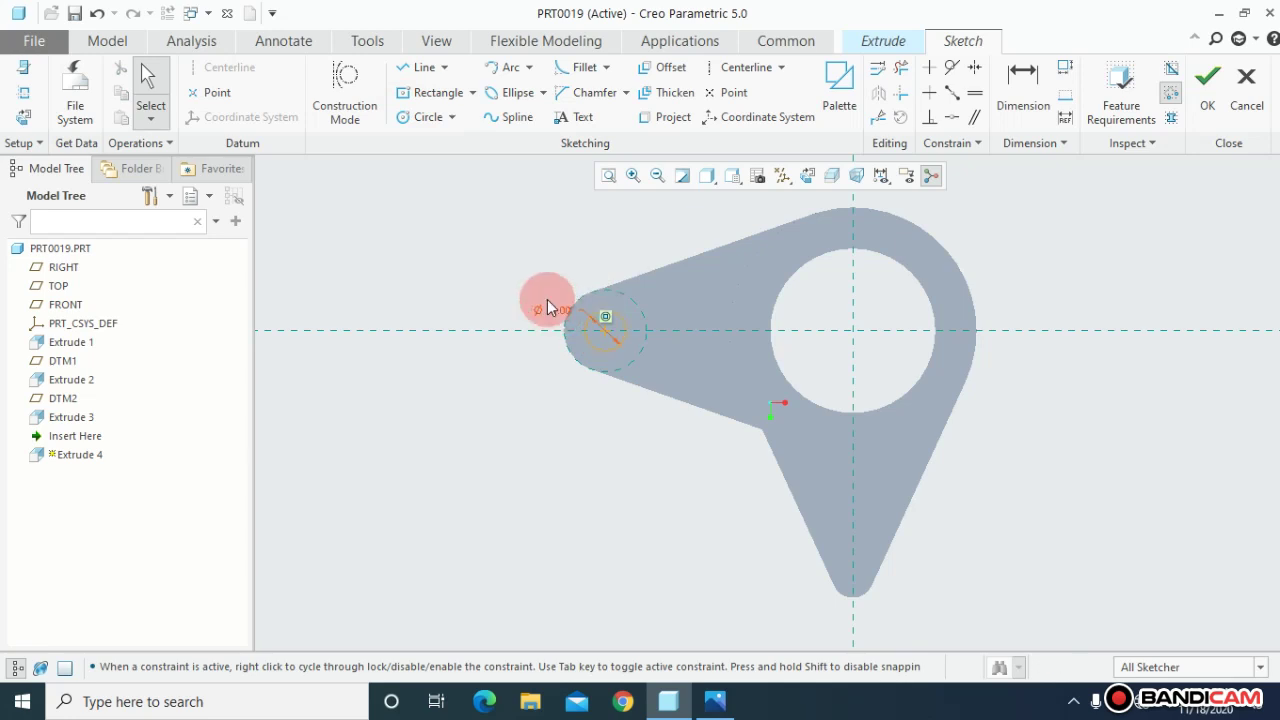
# Step: Accept the sketch and cut the Ø10 hole through the arm as Extrude 4
pyautogui.click(1214, 105)
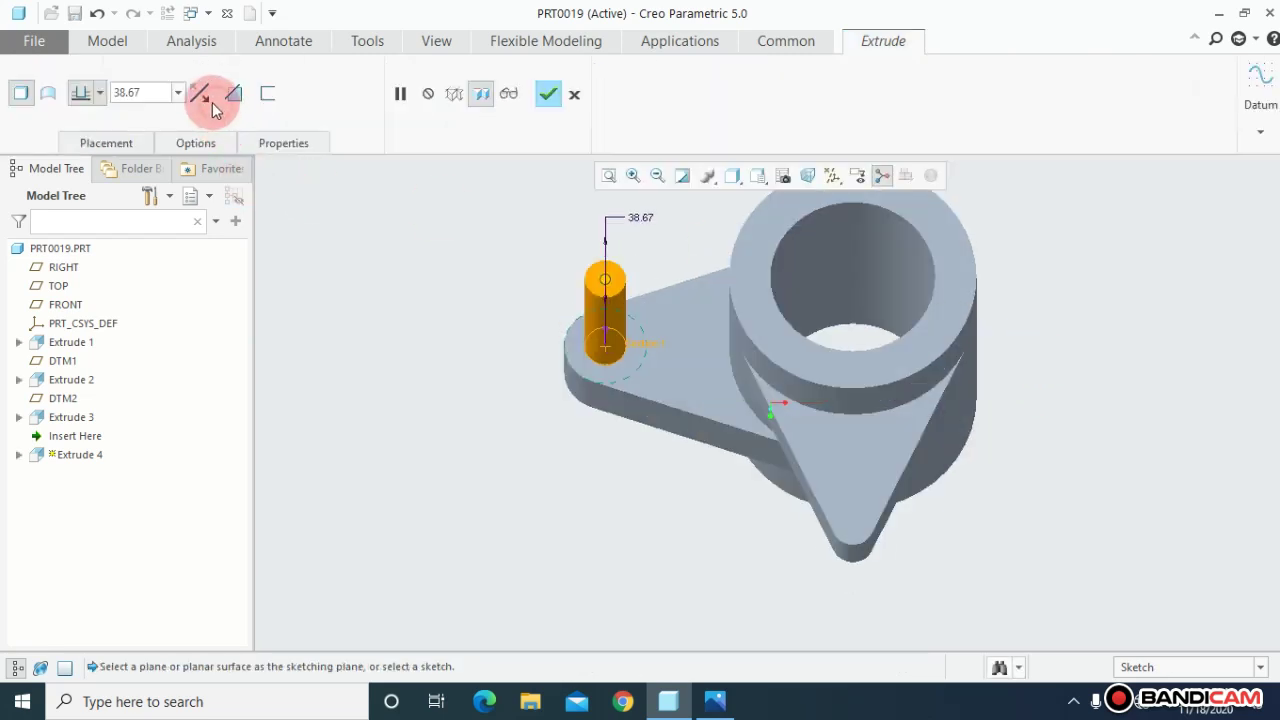
pyautogui.click(200, 94)
pyautogui.click(233, 93)
pyautogui.click(572, 95)
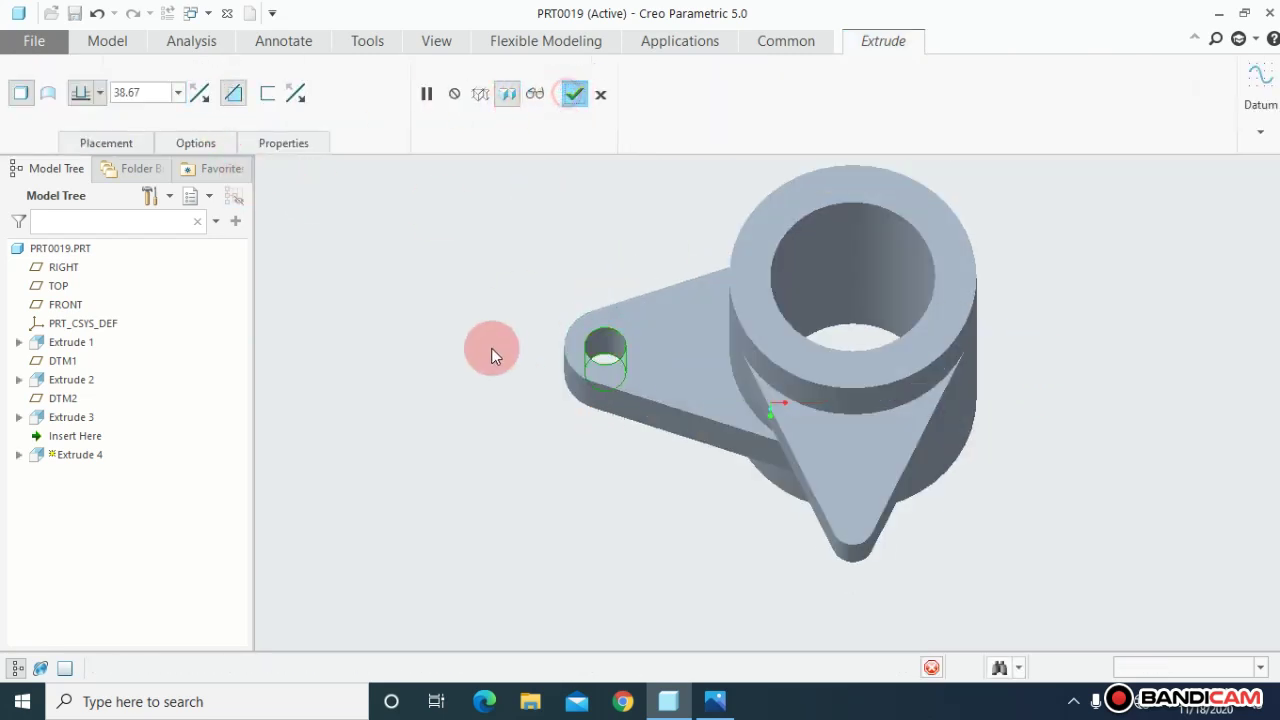
pyautogui.moveTo(491, 348)
pyautogui.mouseDown(button='middle')
pyautogui.moveTo(500, 320)
pyautogui.moveTo(497, 346)
pyautogui.mouseUp(button='middle')
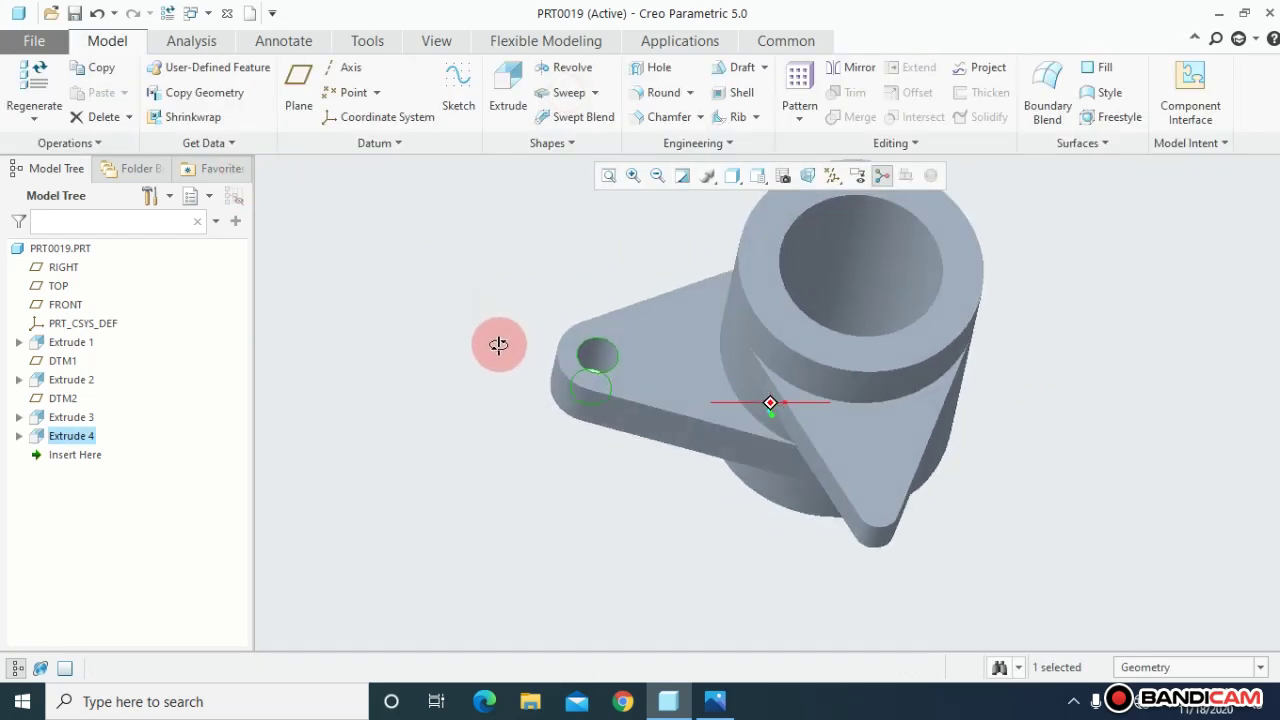
pyautogui.click(872, 464)
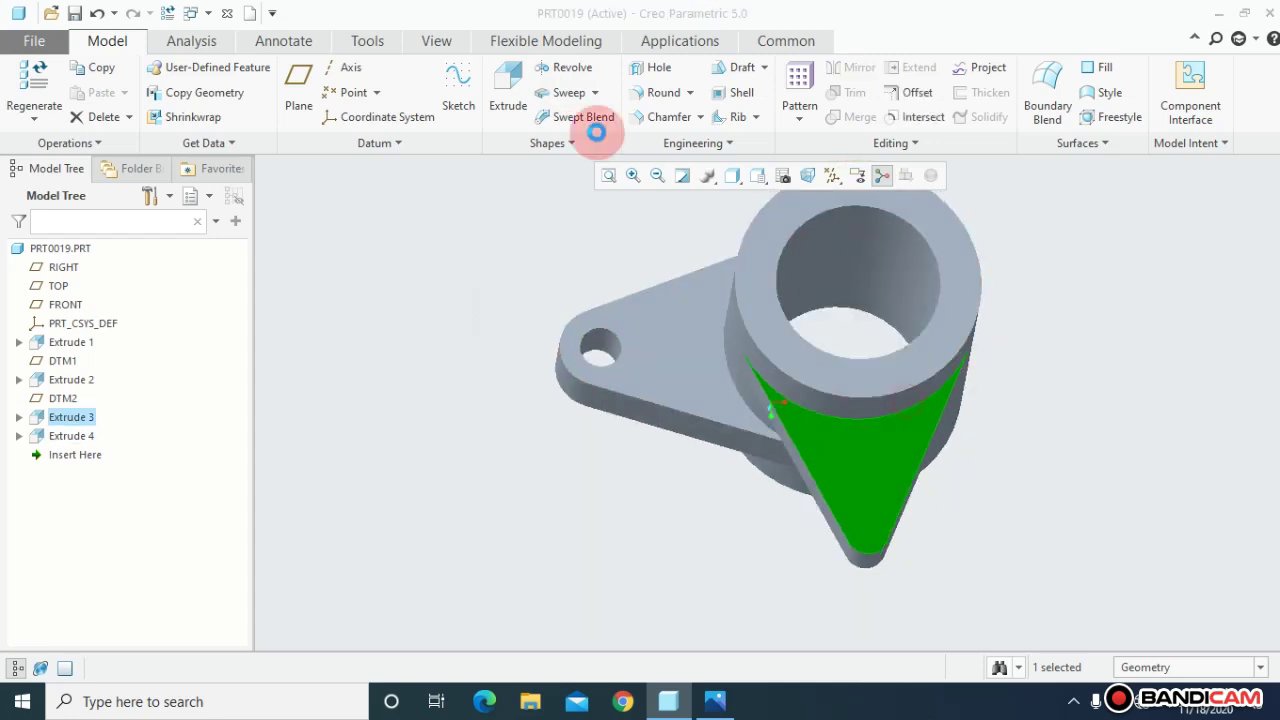
pyautogui.click(508, 105)
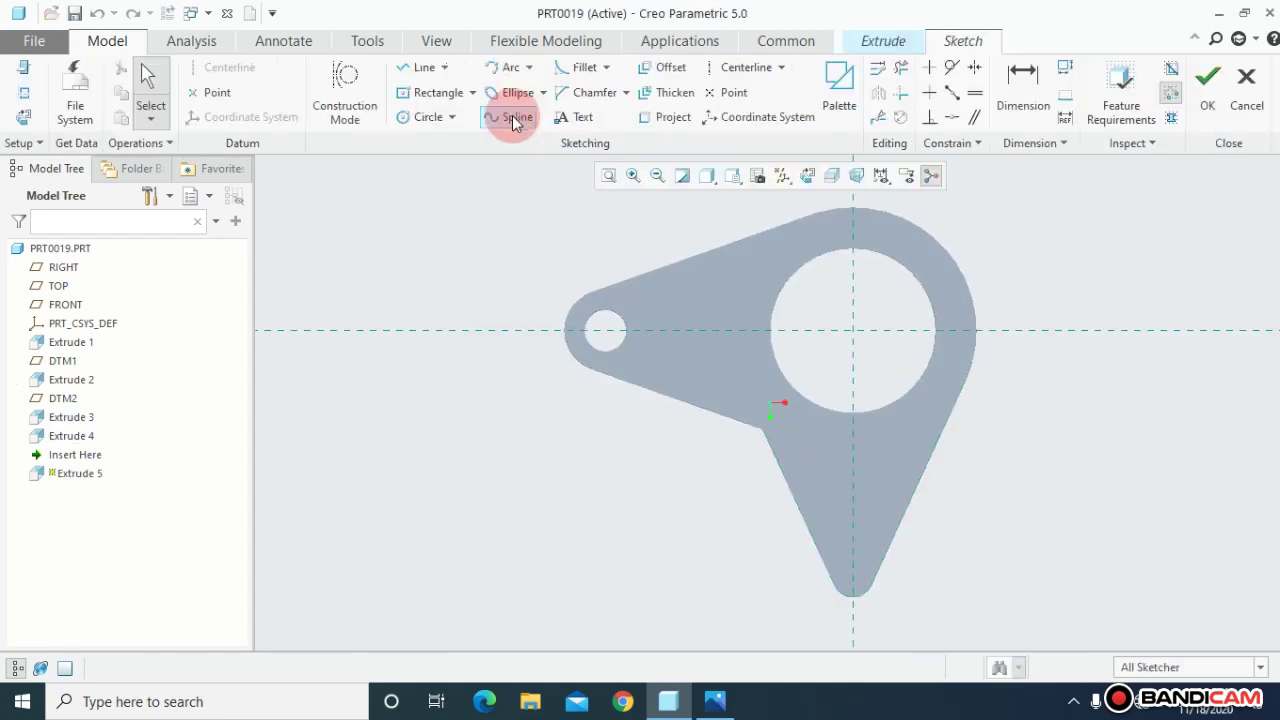
pyautogui.click(425, 117)
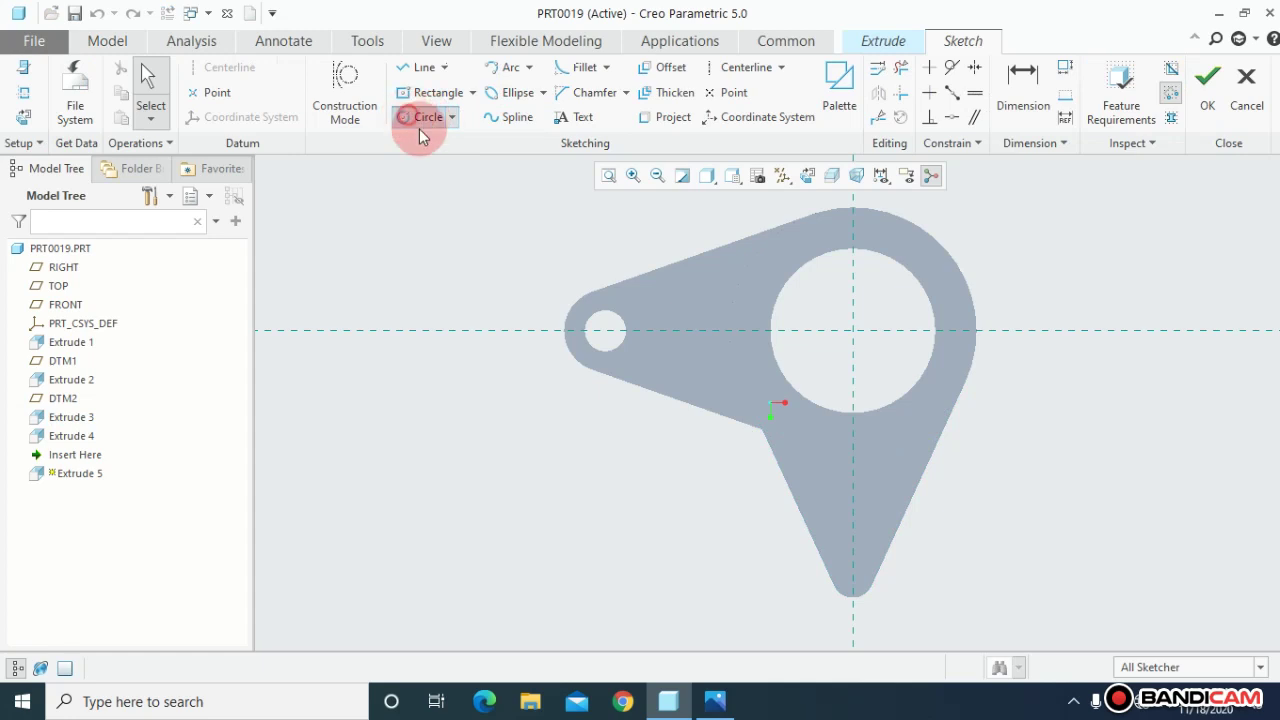
pyautogui.click(23, 85)
pyautogui.click(1252, 297)
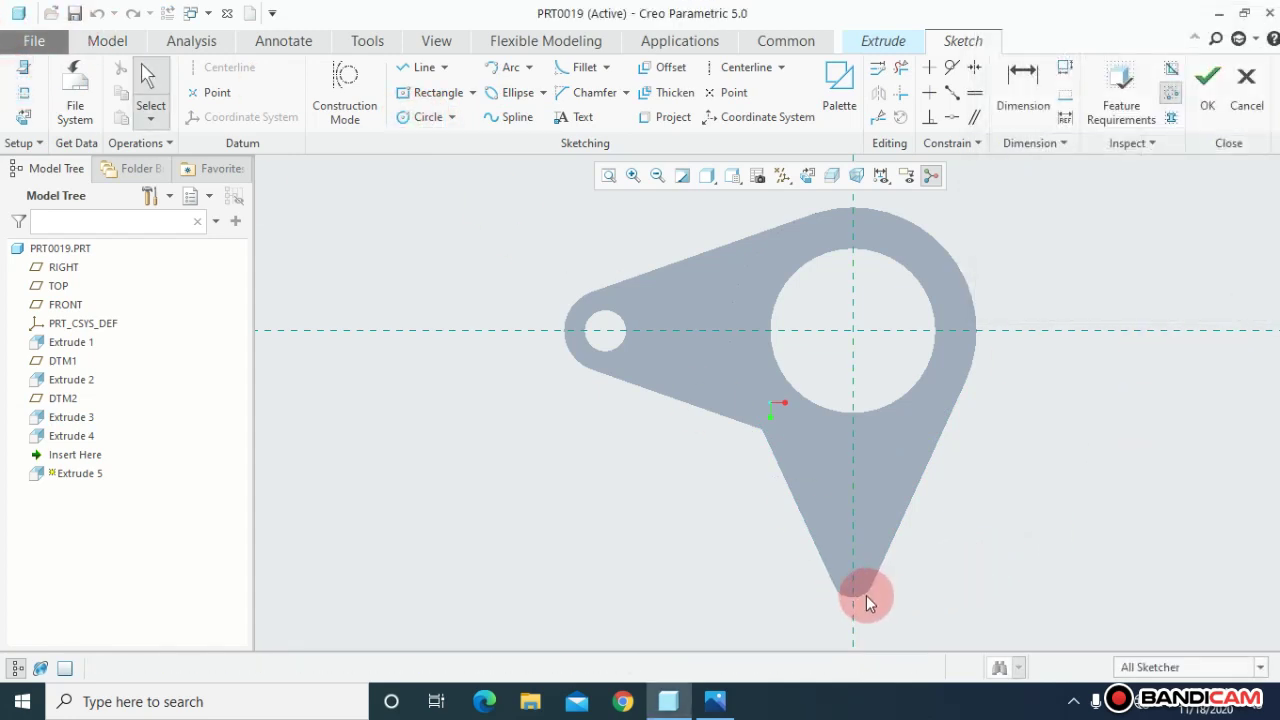
pyautogui.click(18, 100)
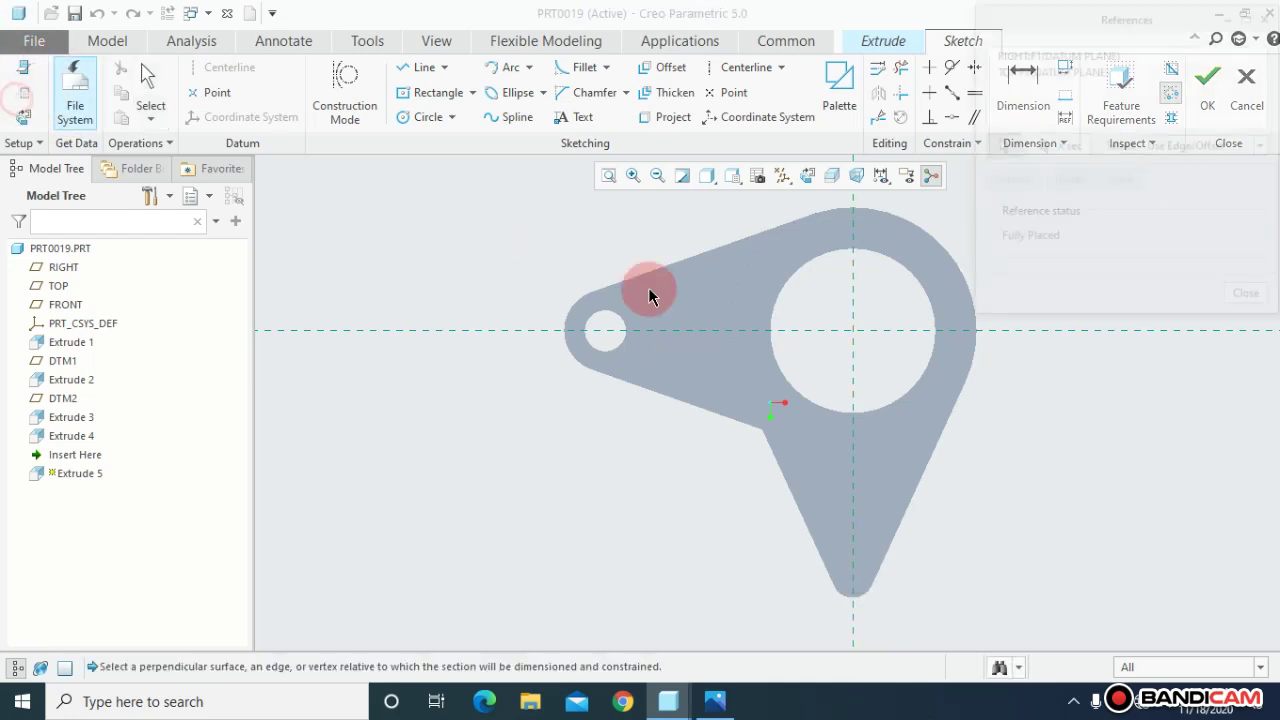
pyautogui.click(862, 594)
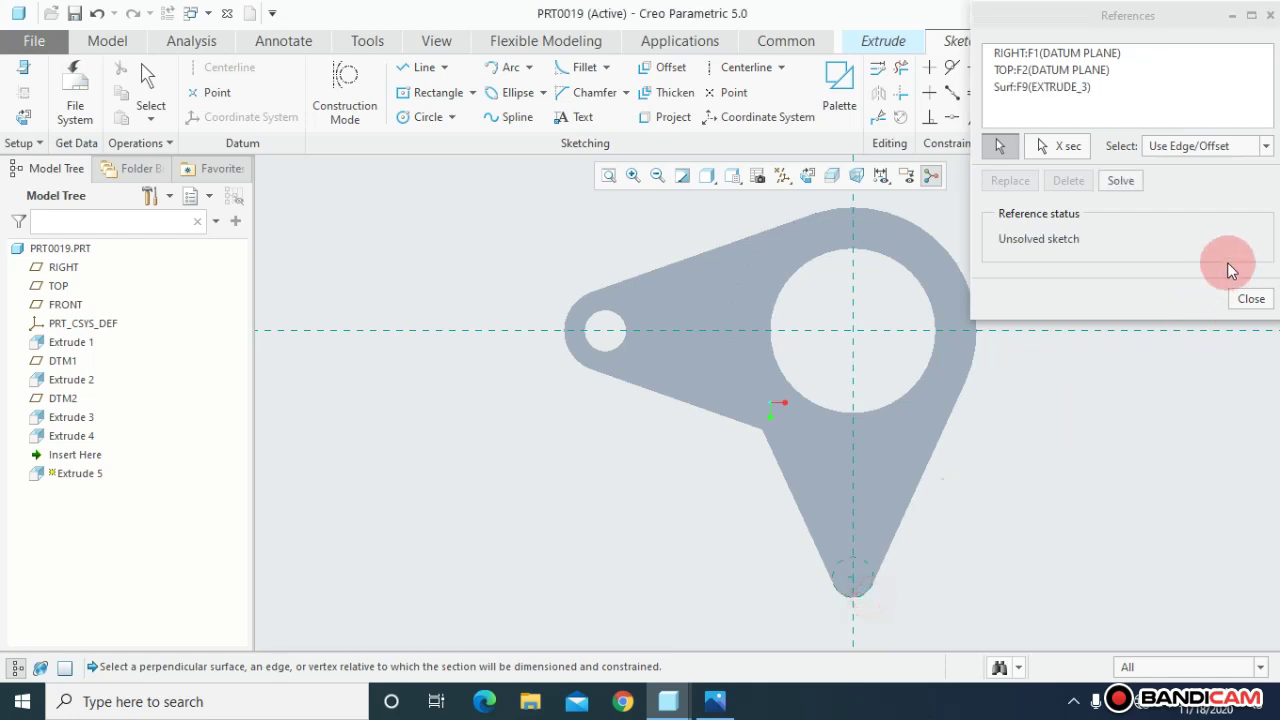
pyautogui.click(1251, 298)
pyautogui.click(414, 116)
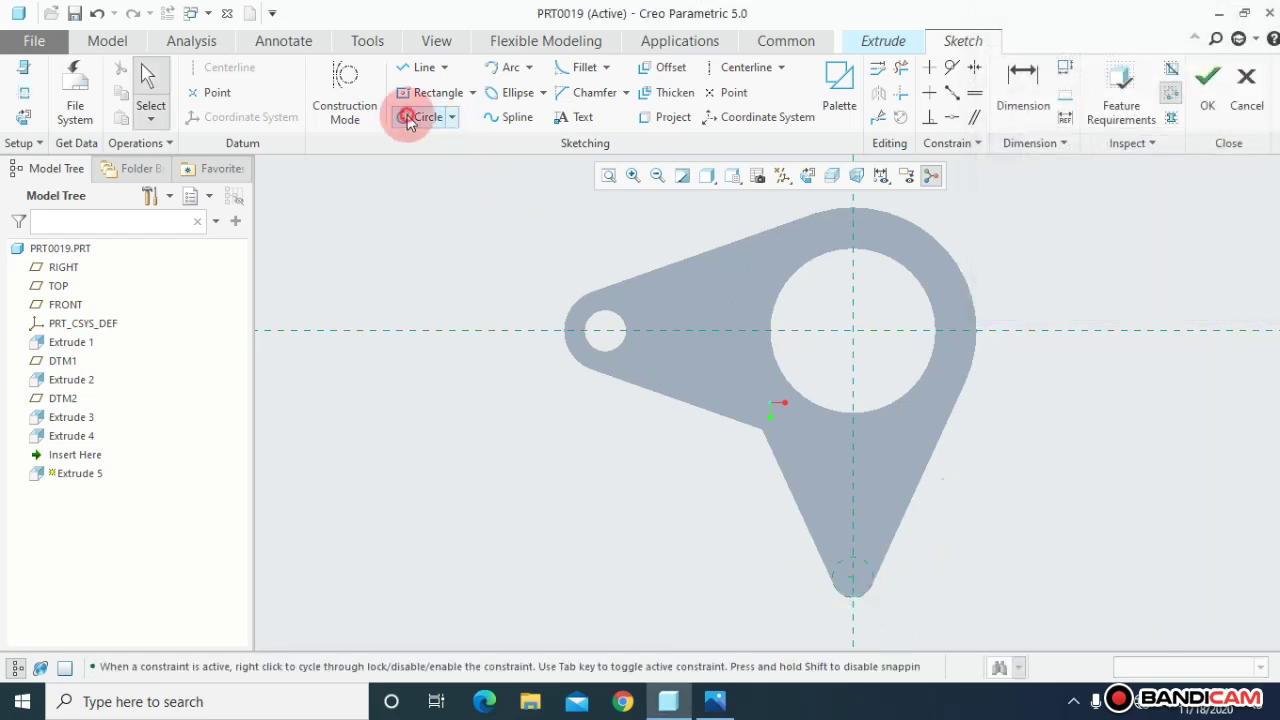
pyautogui.moveTo(854, 580); pyautogui.dragTo(772, 563)
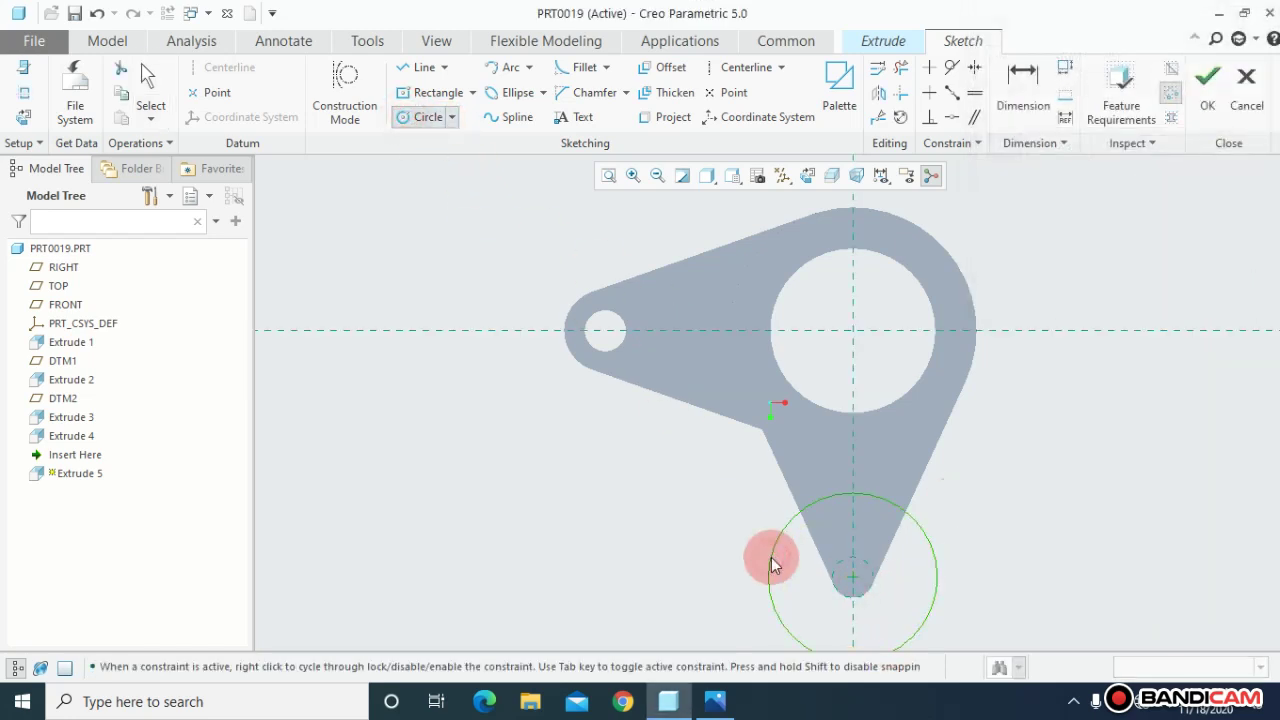
pyautogui.click(771, 562)
pyautogui.middleClick(764, 546)
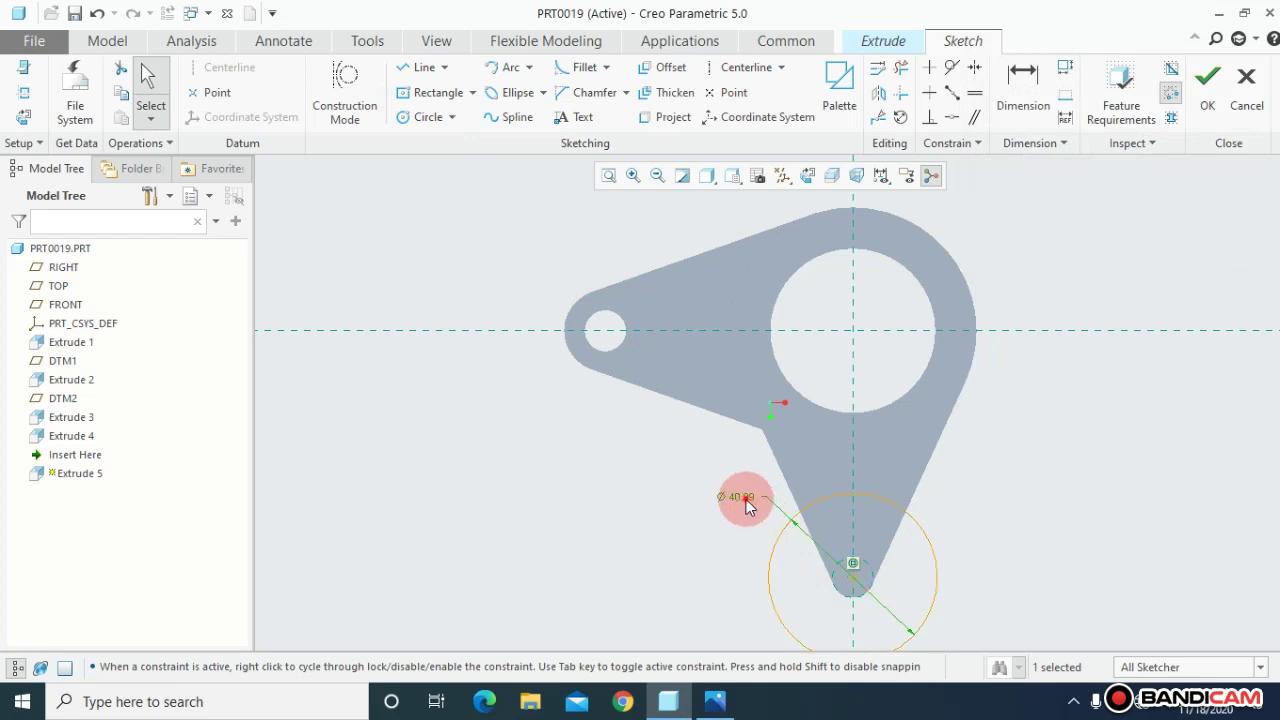
pyautogui.write('10')
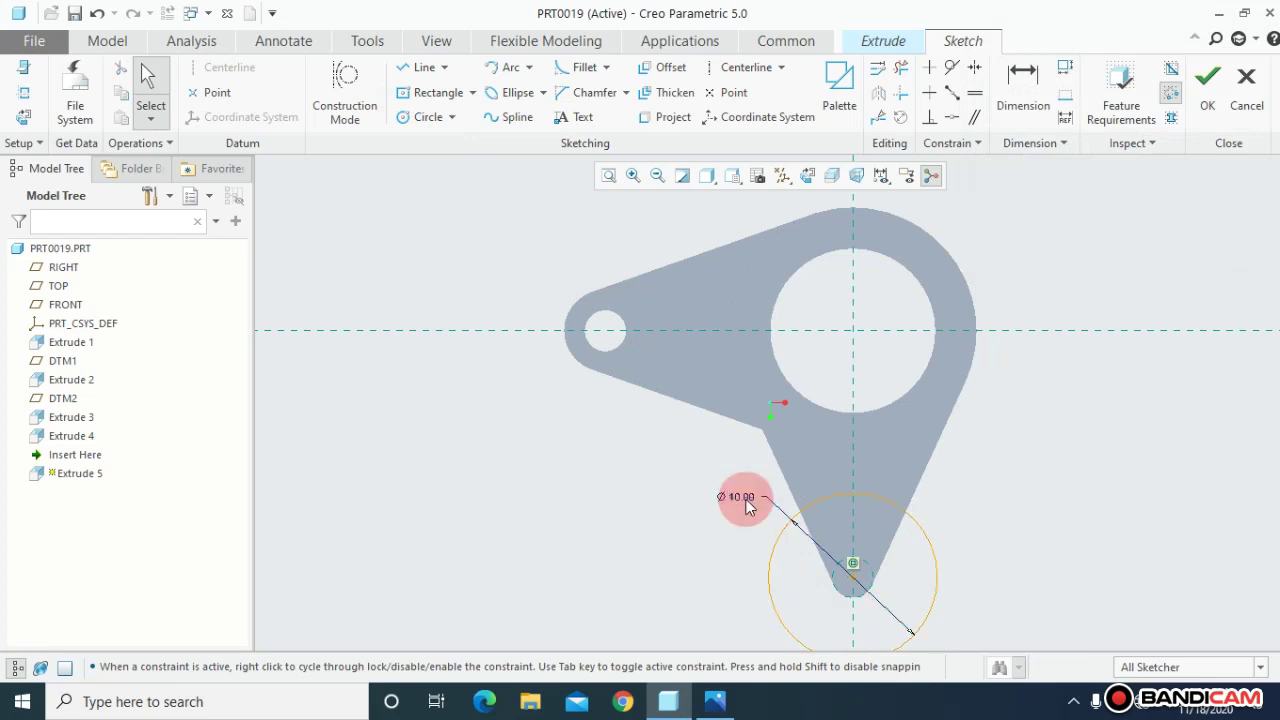
pyautogui.press('Return')
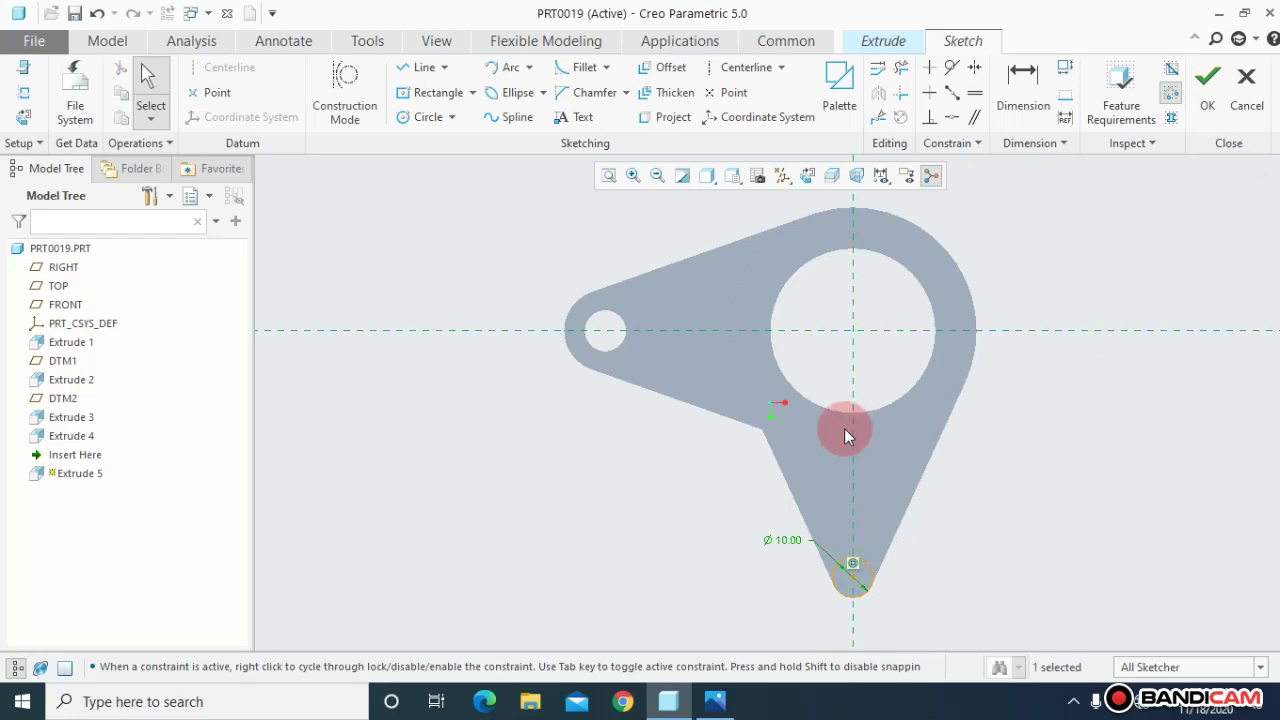
pyautogui.hotkey('ctrl', 'z')
pyautogui.click(1246, 100)
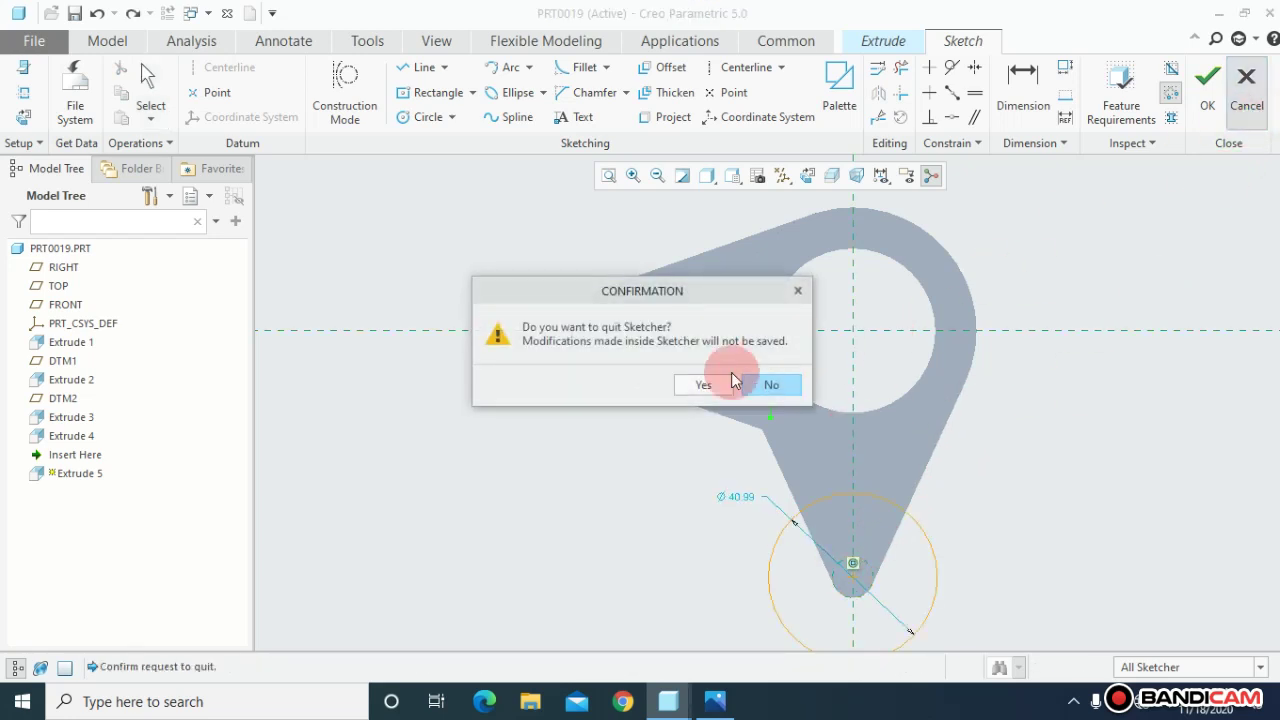
pyautogui.click(731, 380)
# Step: Change Extrude 3's rounded tip diameter from 10 to 20 and regenerate the part
pyautogui.click(62, 437)
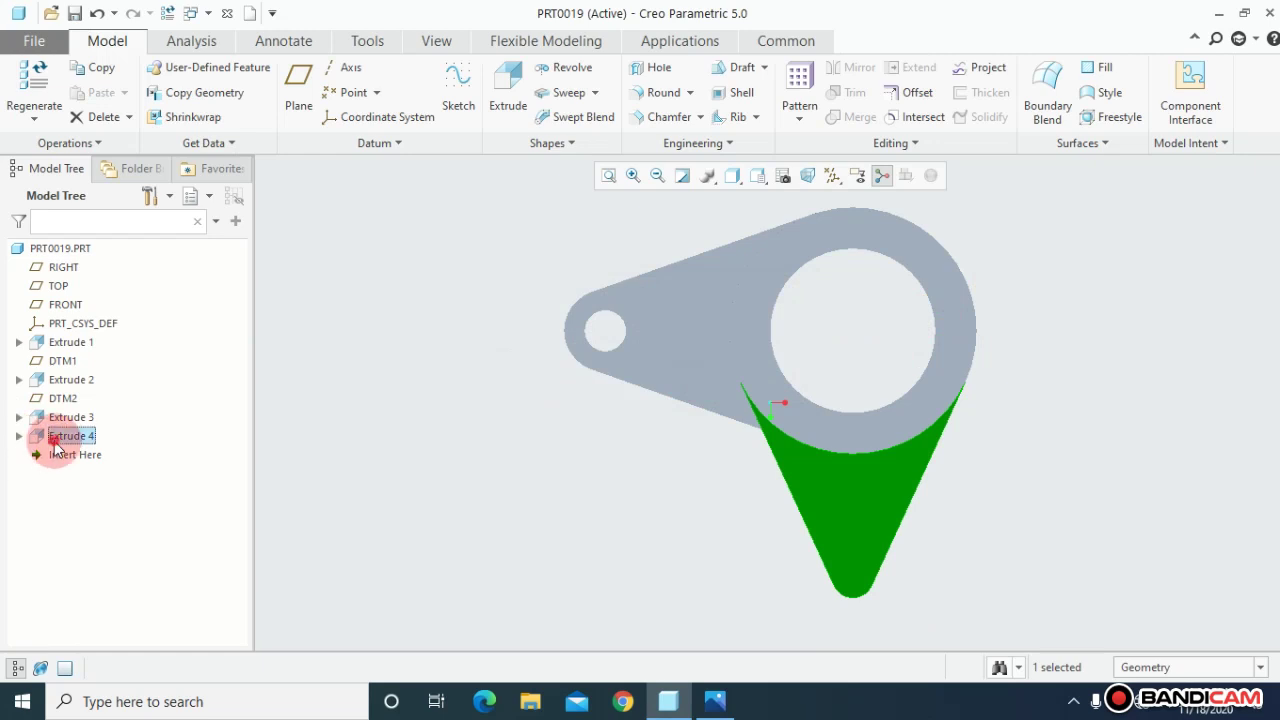
pyautogui.moveTo(300, 455); pyautogui.dragTo(335, 418, button='middle')
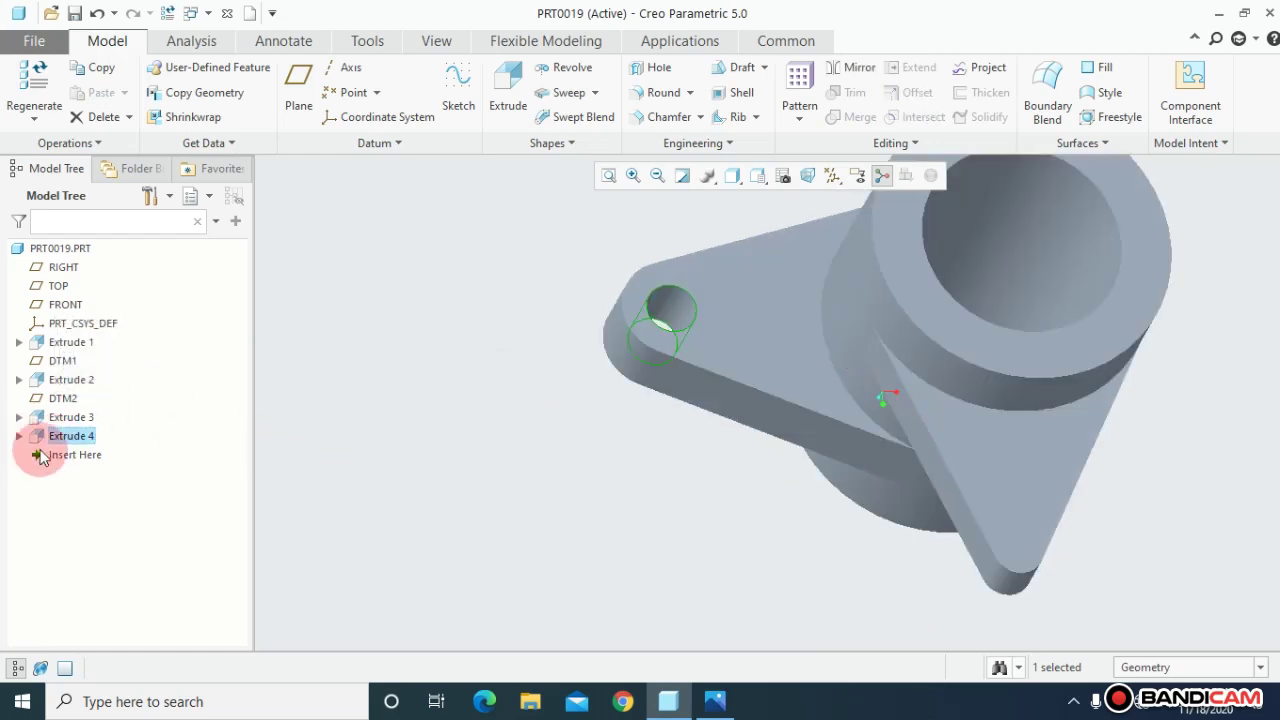
pyautogui.click(411, 423)
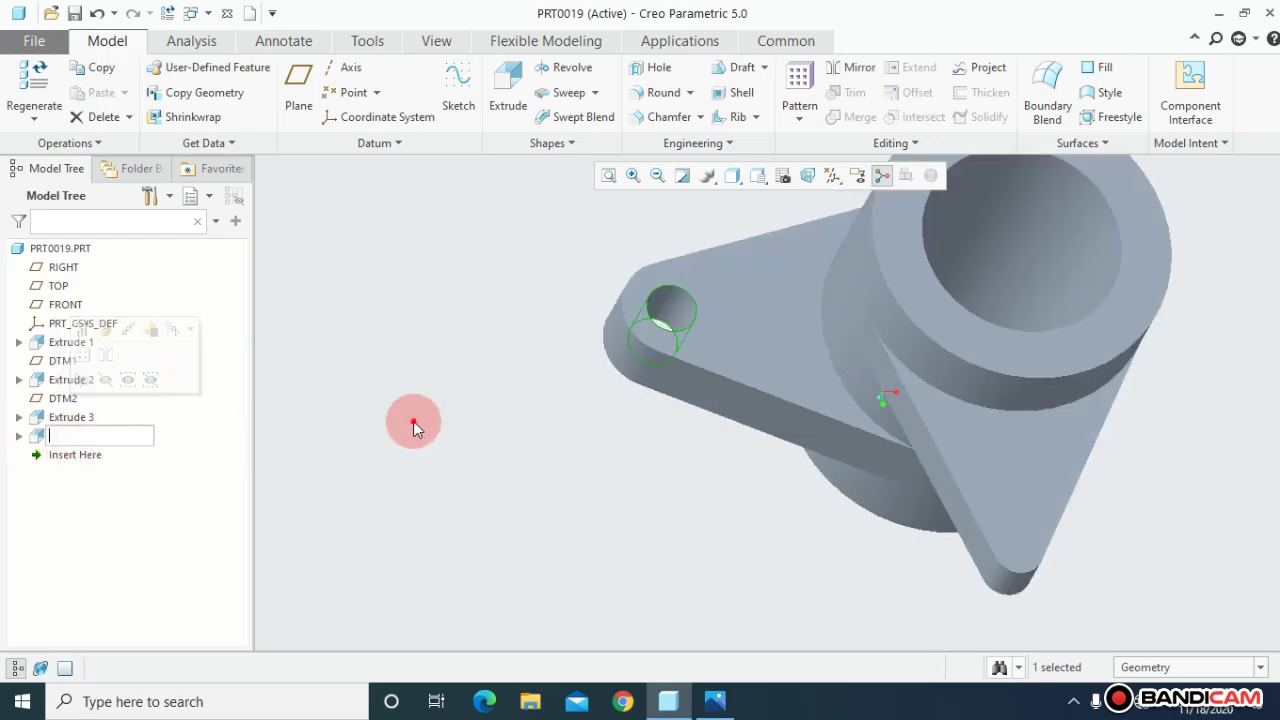
pyautogui.click(71, 418)
pyautogui.click(85, 307)
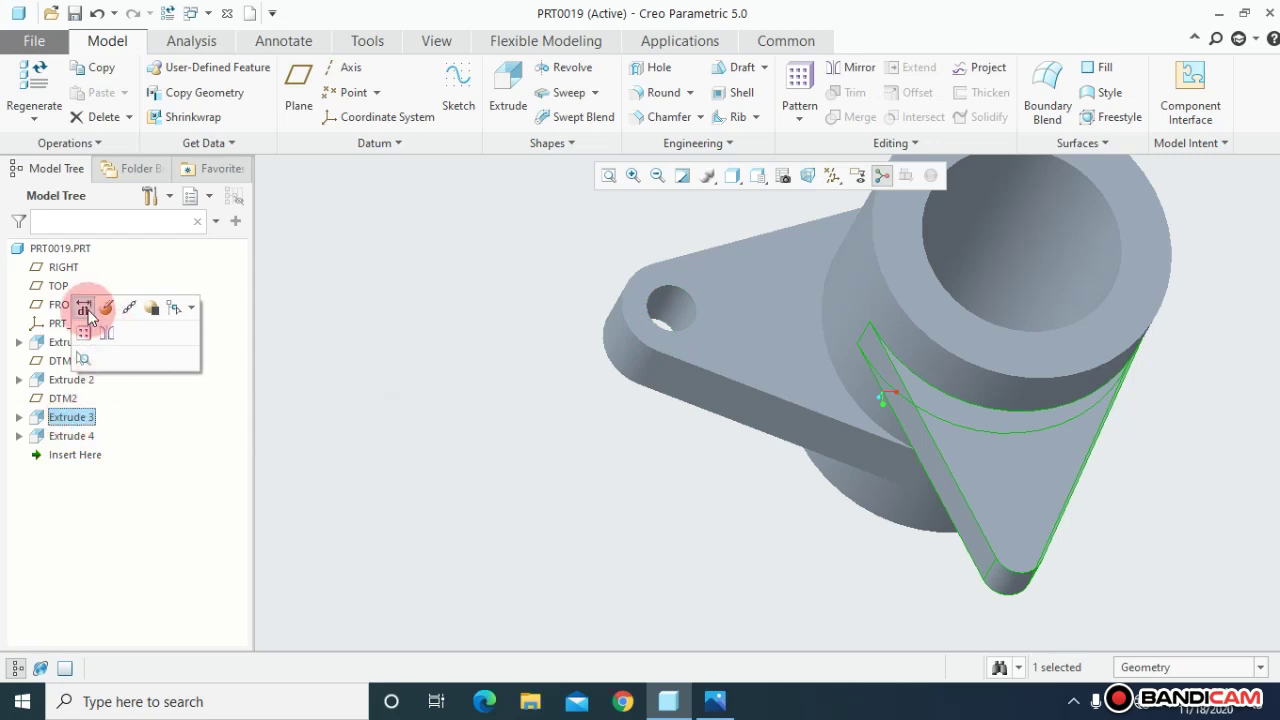
pyautogui.doubleClick(1095, 551)
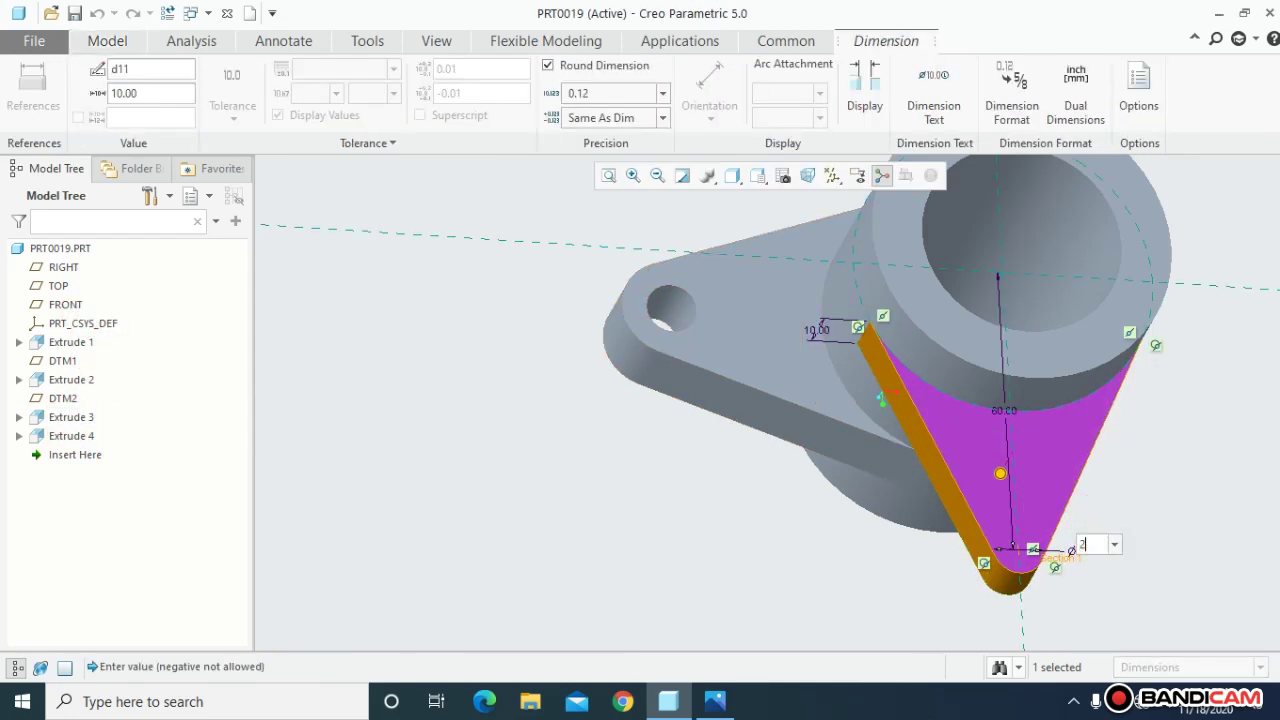
pyautogui.press('Return')
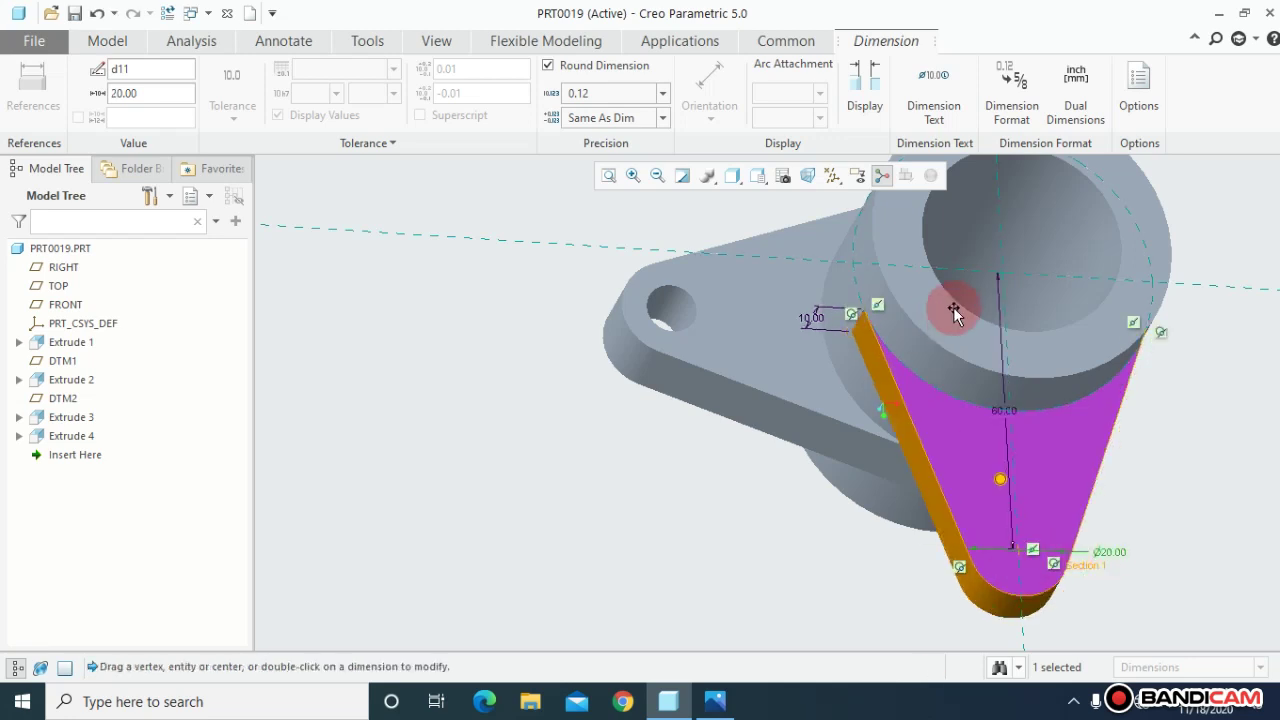
pyautogui.click(616, 497)
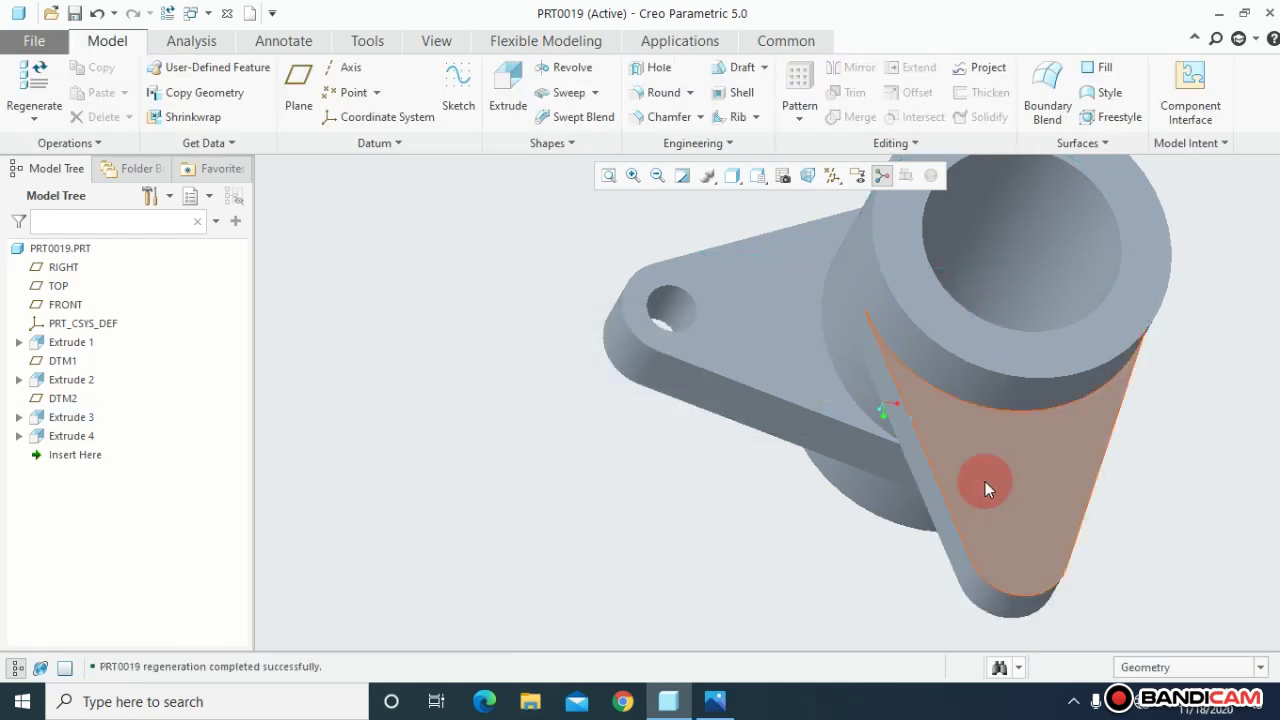
# Step: Start a new extrusion sketched on the triangular arm's face, viewed face-on
pyautogui.click(1012, 472)
pyautogui.click(1048, 400)
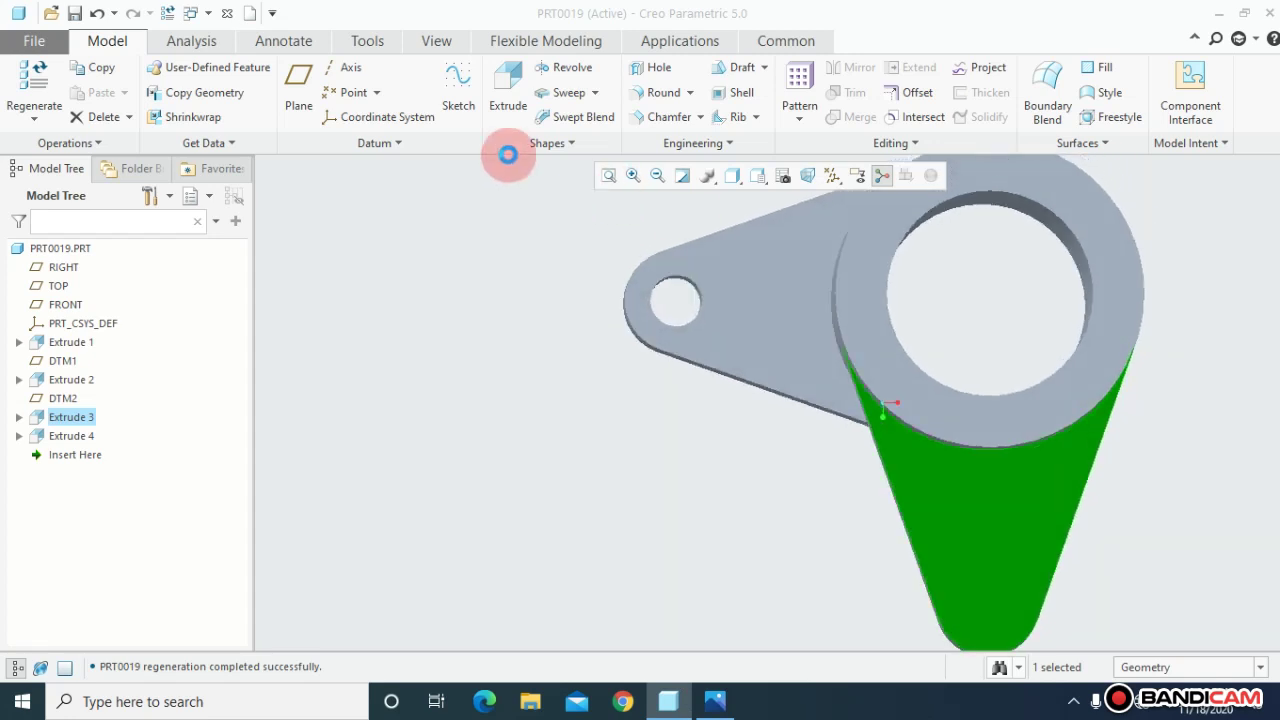
pyautogui.click(505, 118)
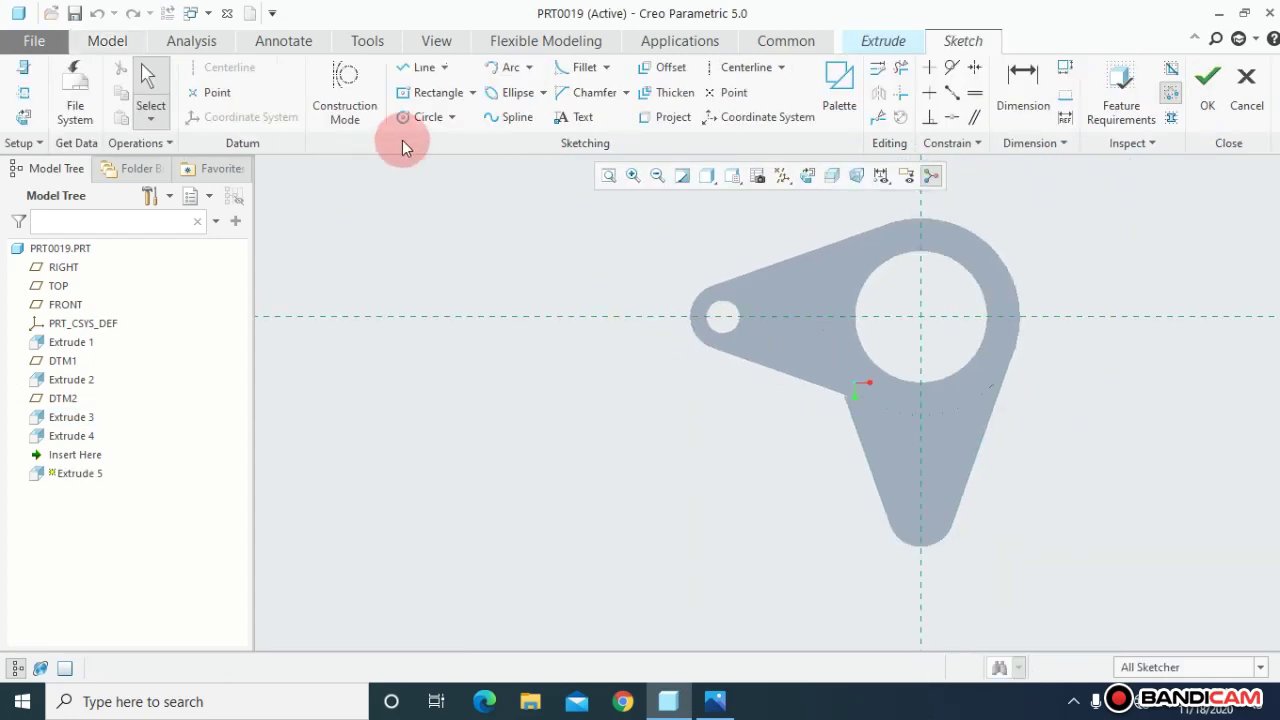
# Step: Add the arm's bottom tip and the lower lug's arc as sketch references
pyautogui.click(24, 118)
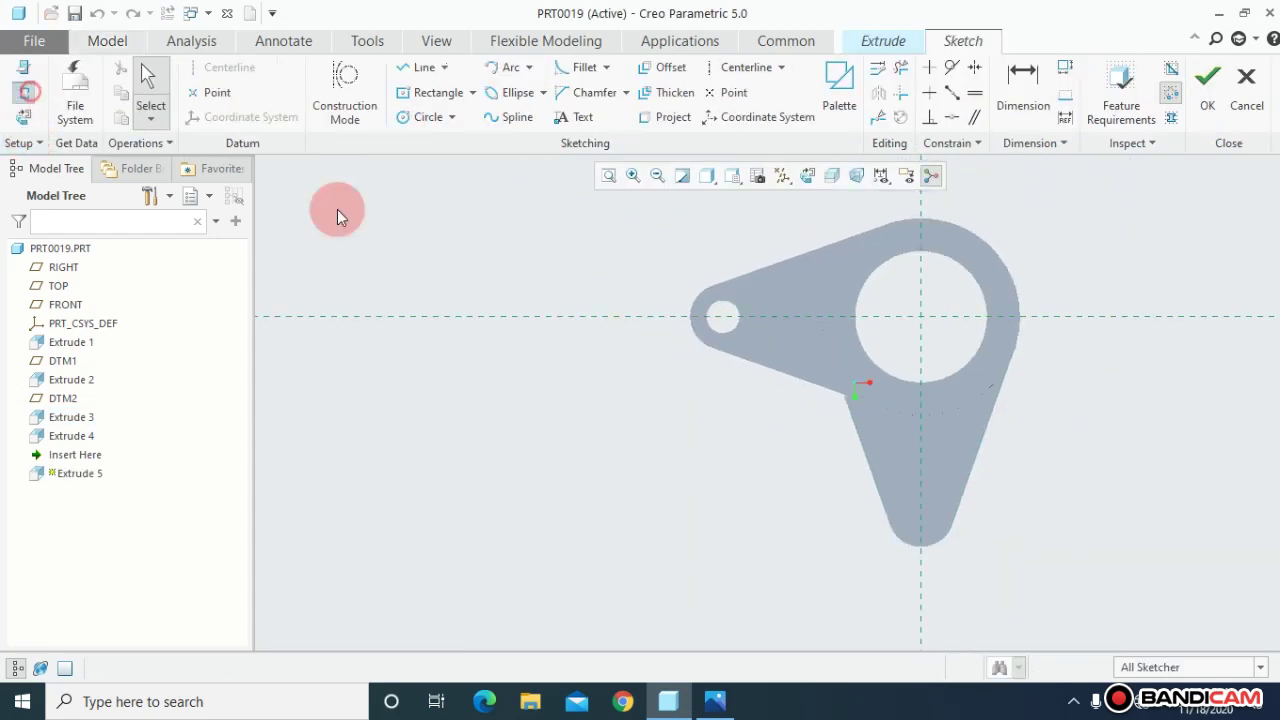
pyautogui.click(948, 548)
pyautogui.click(1242, 298)
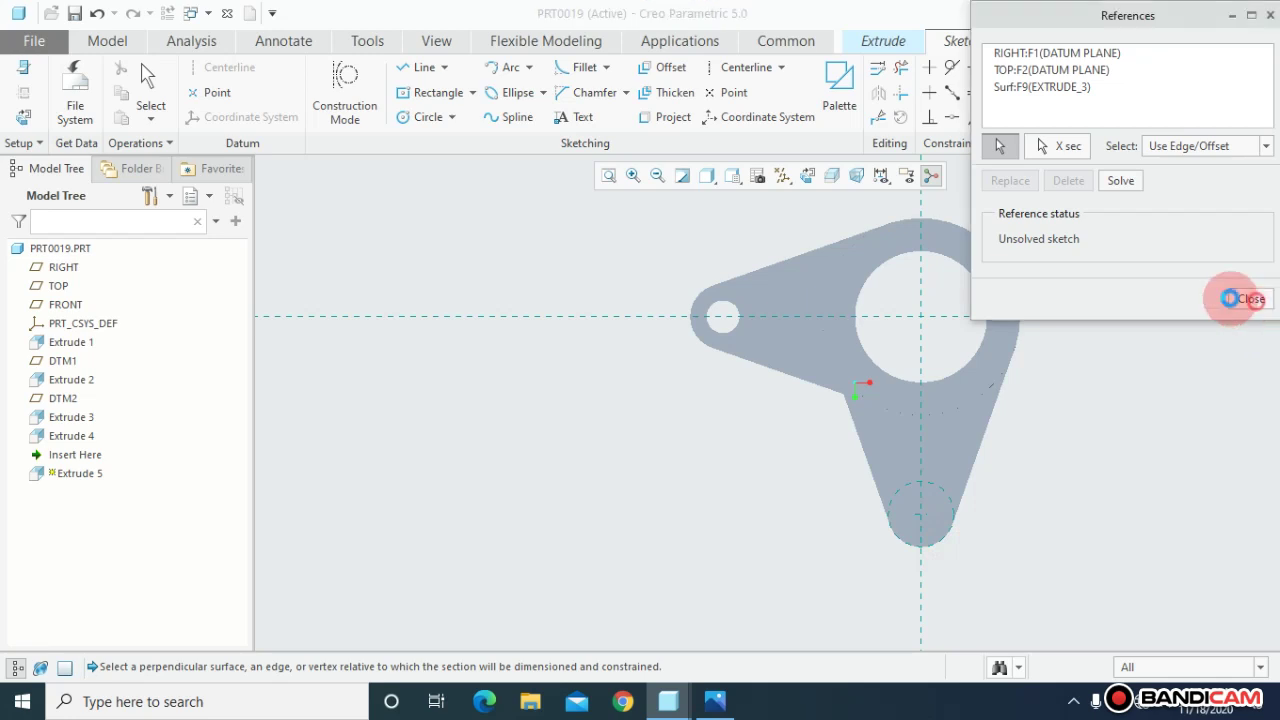
# Step: Draw a Ø10 circle centred on the lower arc and accept the sketch
pyautogui.click(425, 118)
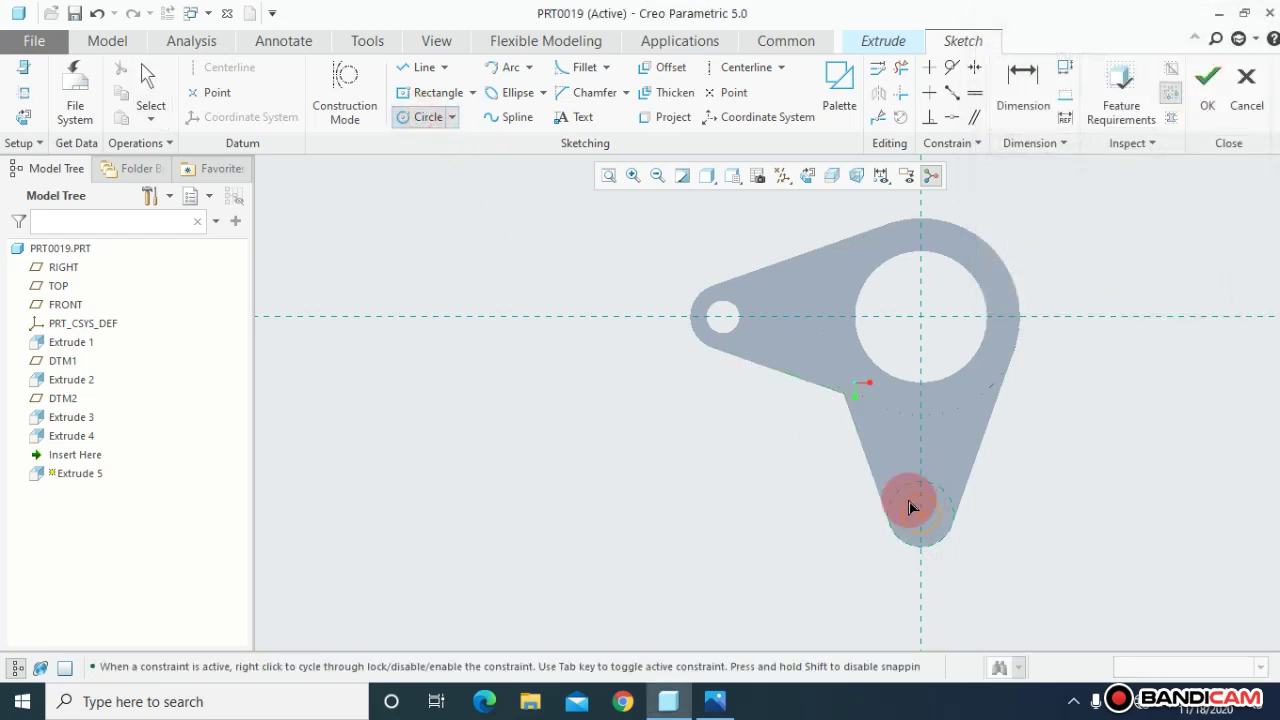
pyautogui.click(910, 508)
pyautogui.middleClick(908, 499)
pyautogui.doubleClick(868, 493)
pyautogui.write('1')
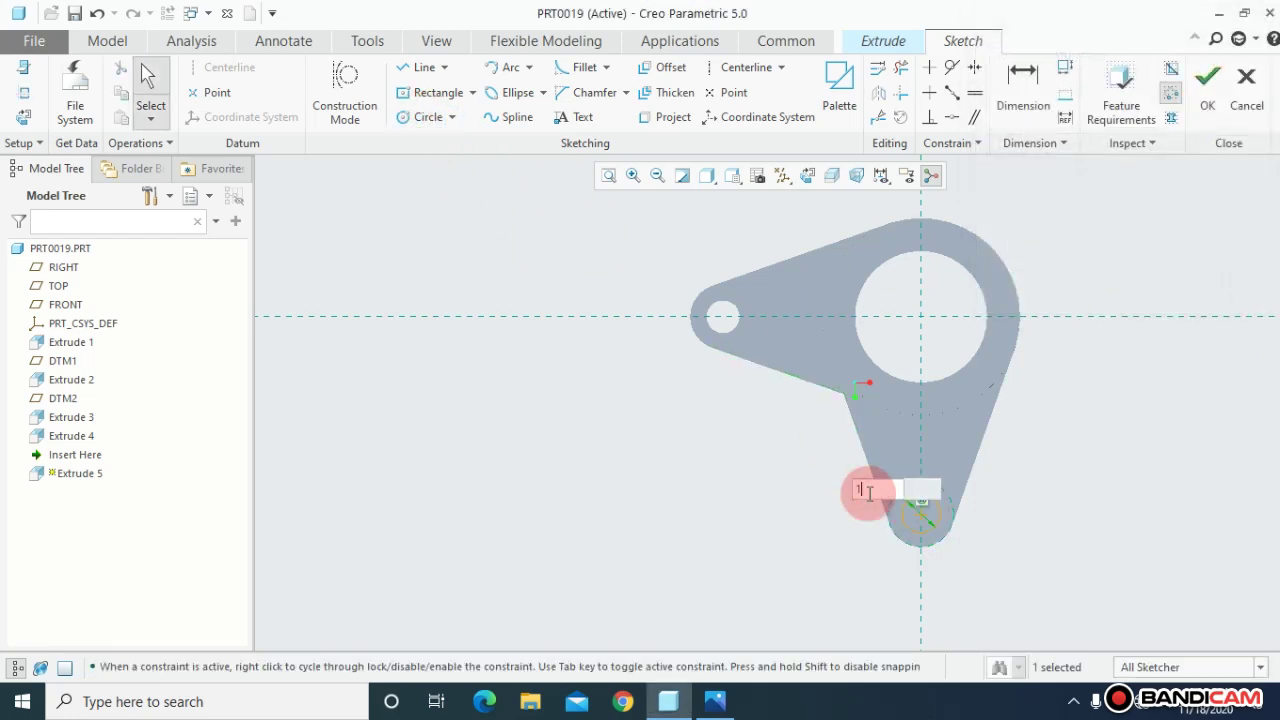
pyautogui.write('0')
pyautogui.press('Return')
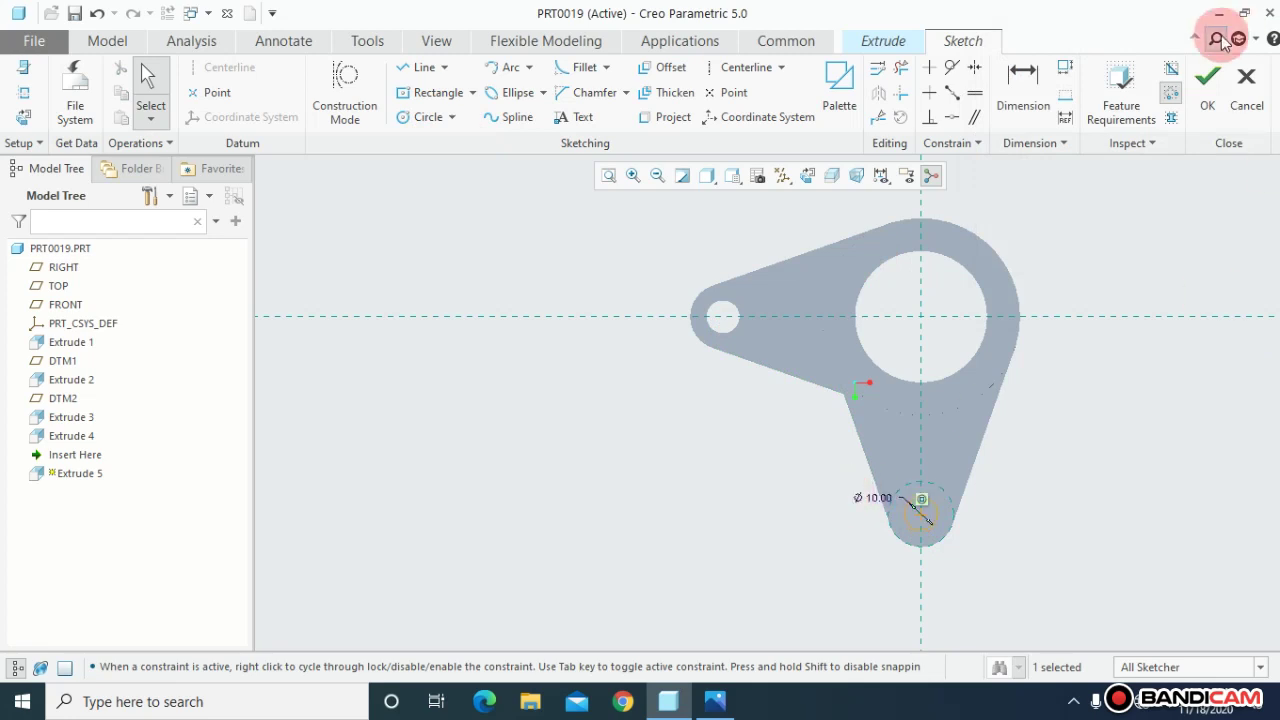
pyautogui.click(1210, 98)
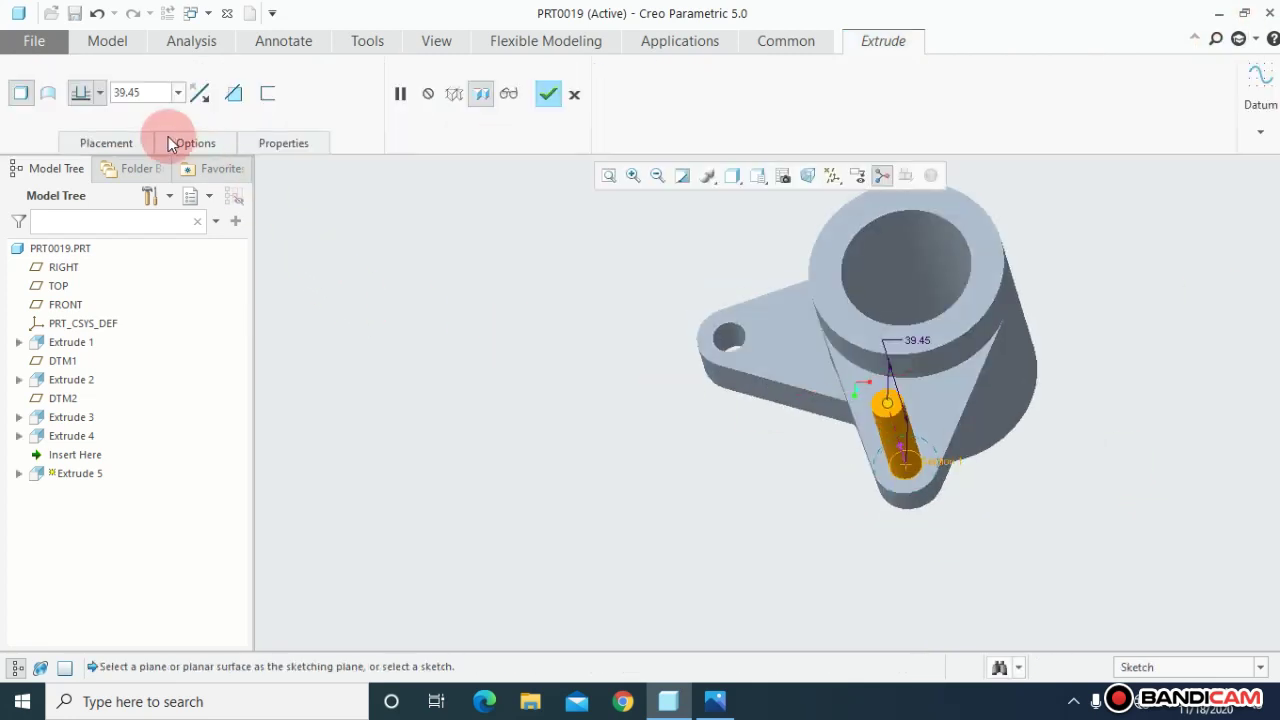
# Step: Flip Extrude 5 toward the lug, set it to remove material, and finish the hole
pyautogui.click(200, 104)
pyautogui.click(205, 97)
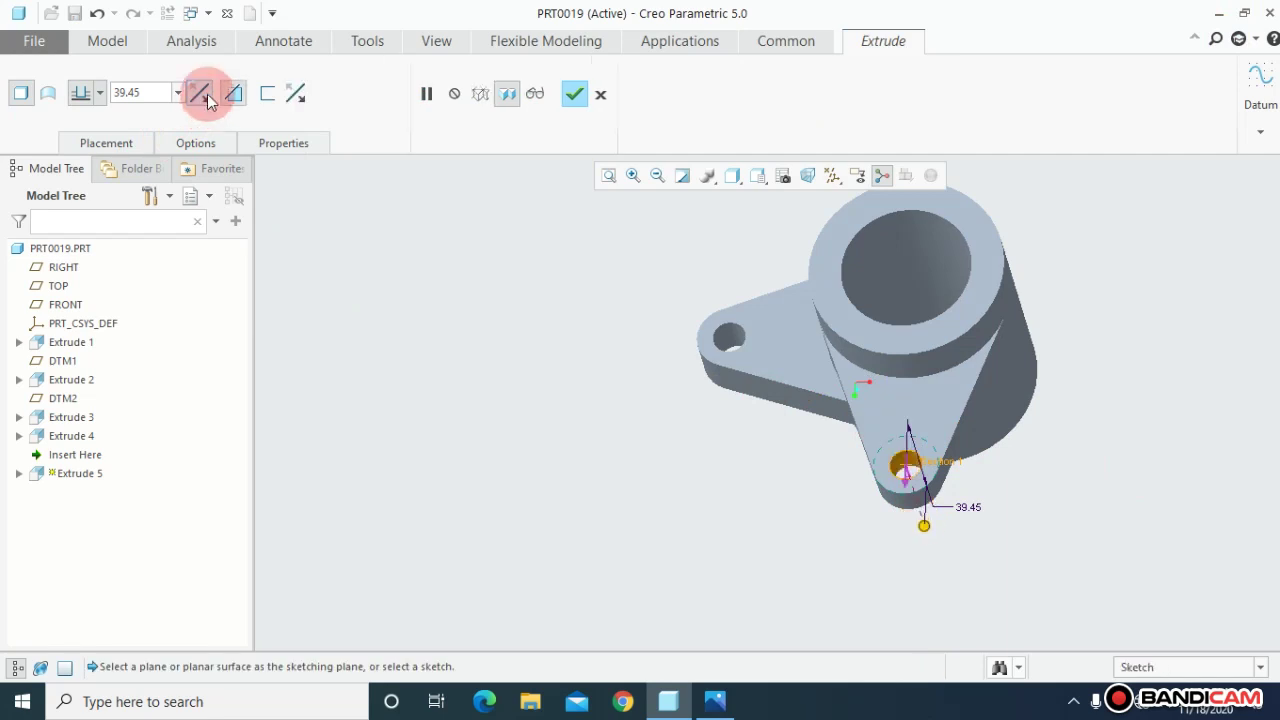
pyautogui.click(235, 100)
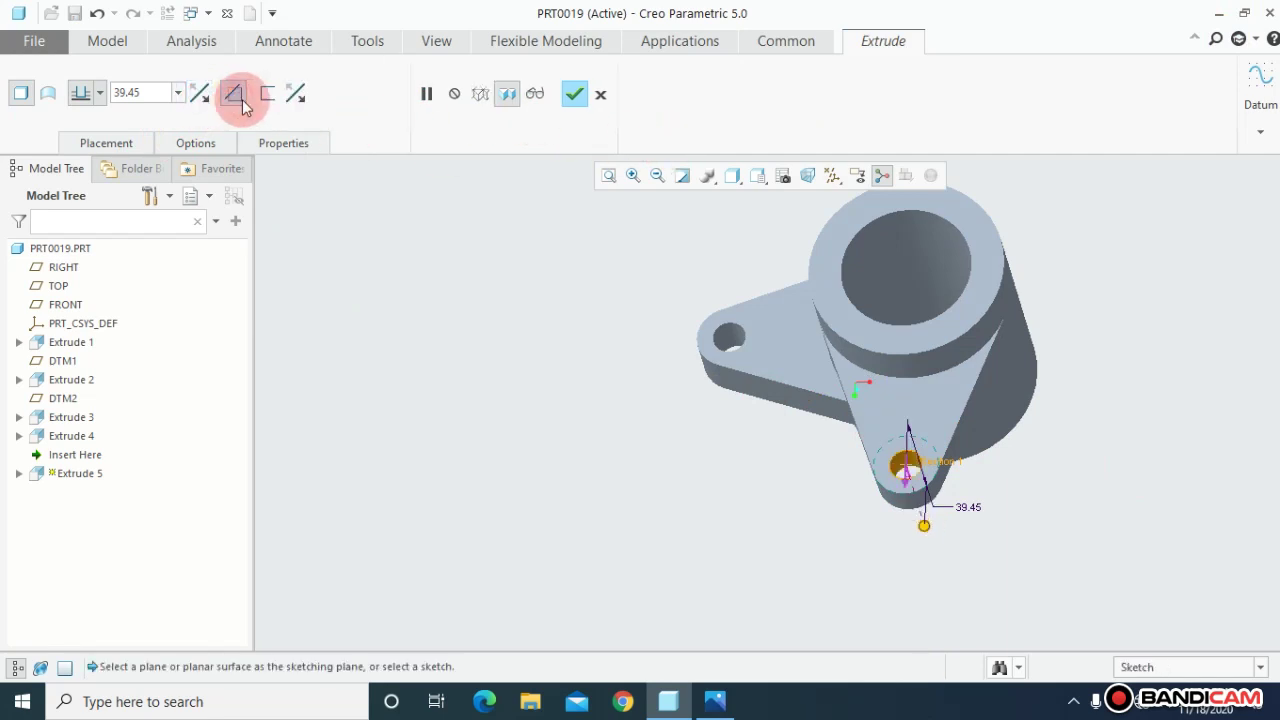
pyautogui.click(575, 95)
pyautogui.moveTo(563, 320)
pyautogui.mouseDown(button='middle')
pyautogui.moveTo(589, 297)
pyautogui.moveTo(560, 317)
pyautogui.moveTo(543, 291)
pyautogui.moveTo(577, 317)
pyautogui.mouseUp(button='middle')
pyautogui.click(608, 175)
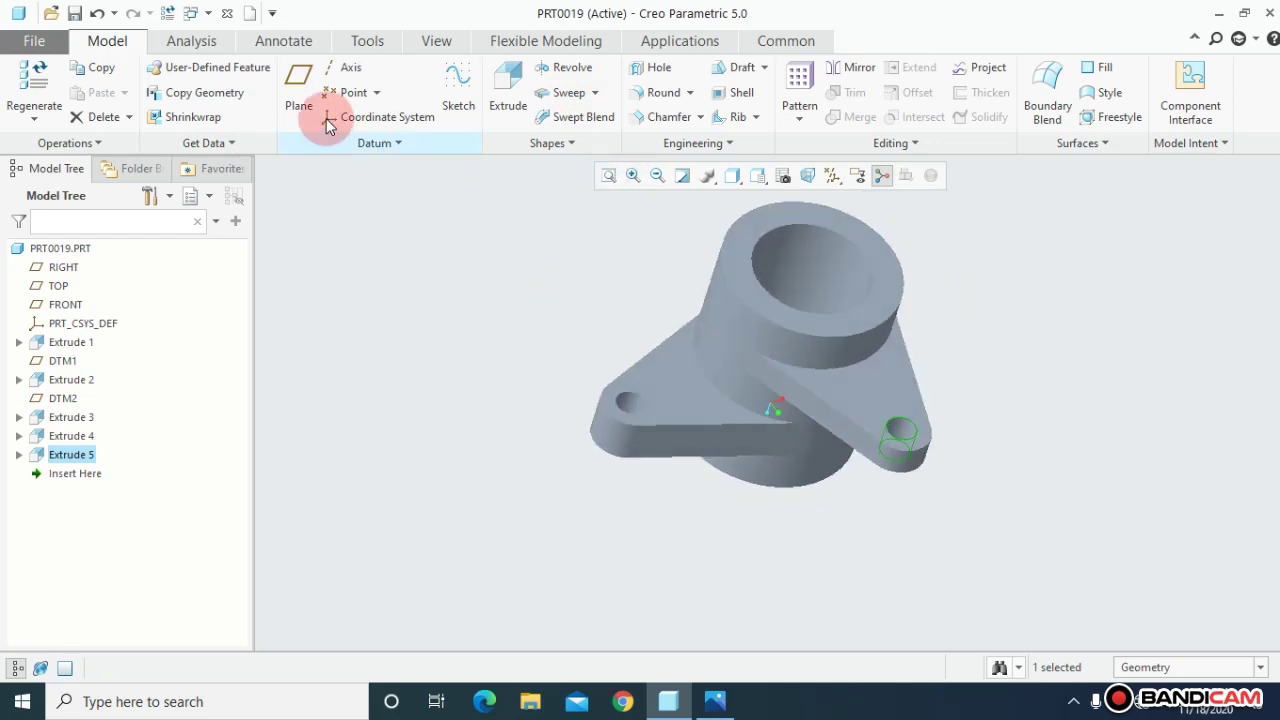
# Step: Apply the blue appearance to the whole part using the Part selection filter
pyautogui.click(443, 45)
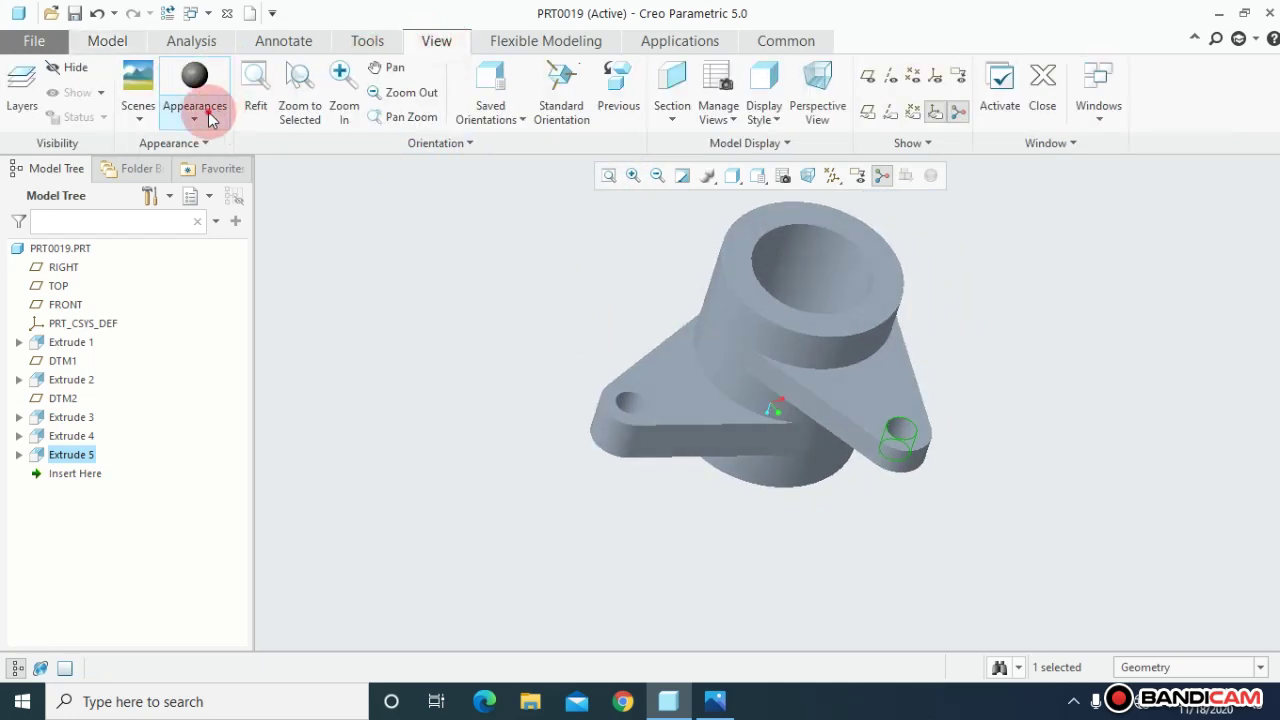
pyautogui.click(194, 100)
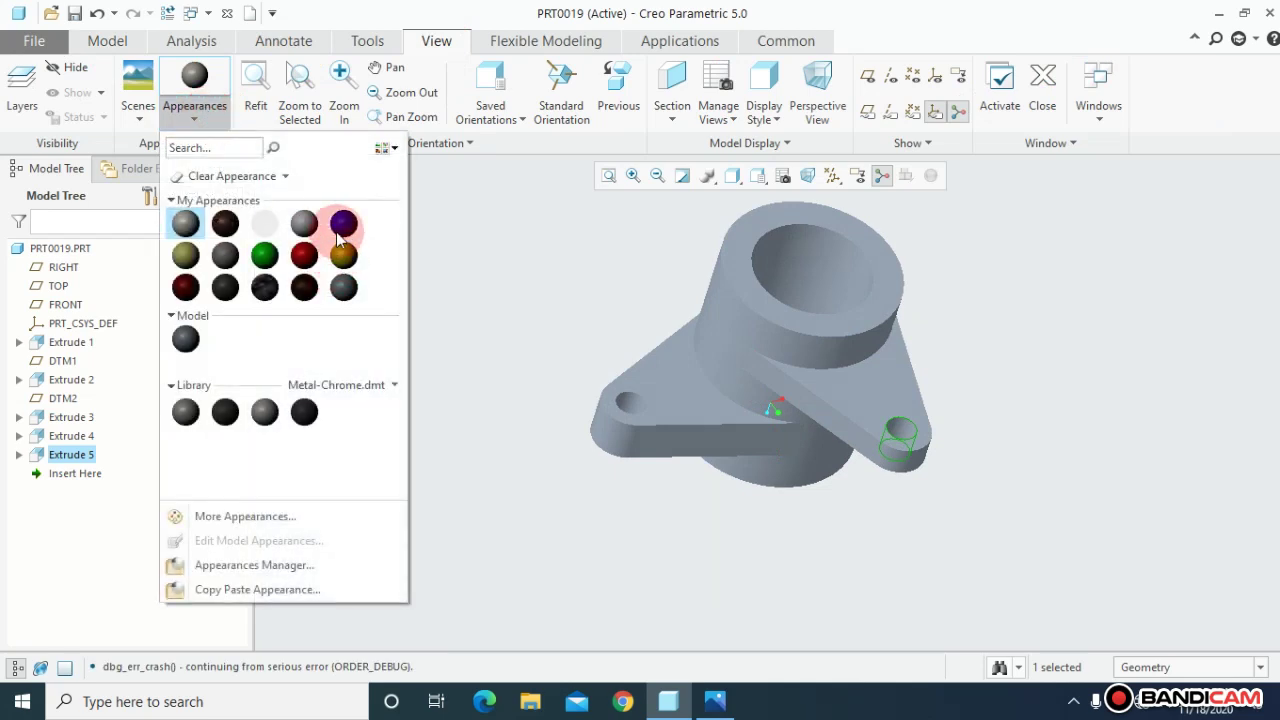
pyautogui.click(341, 226)
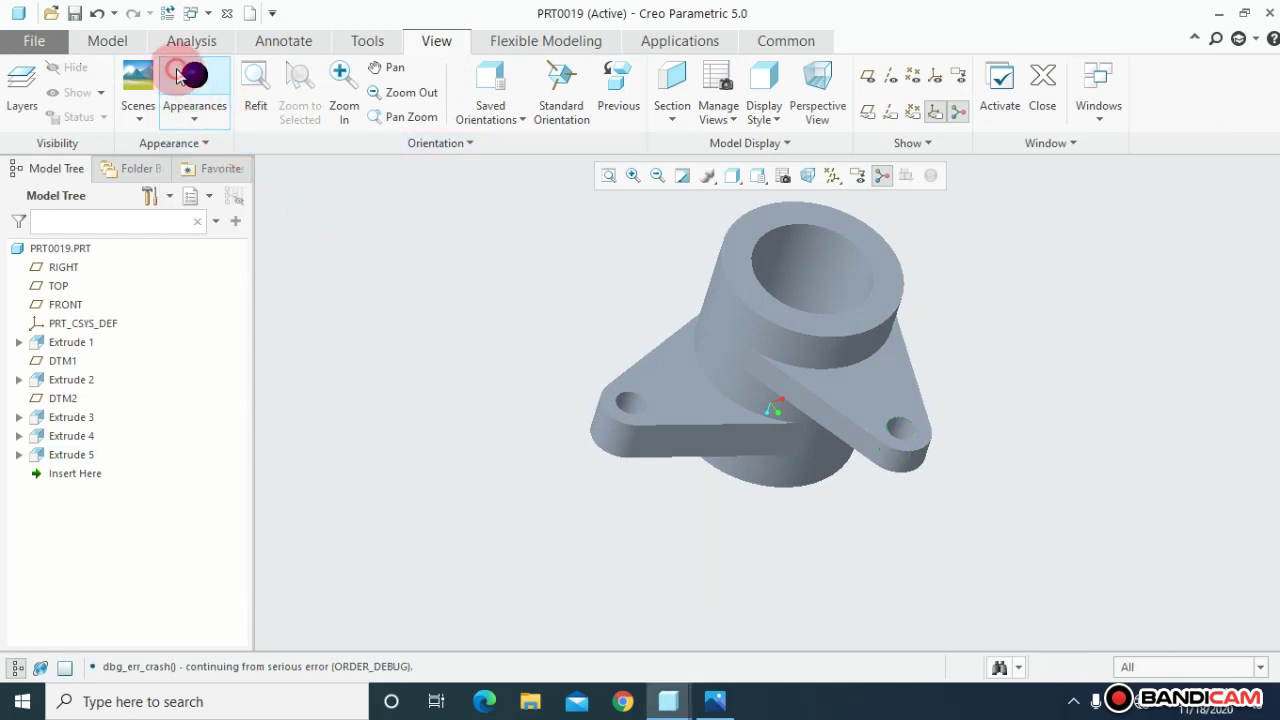
pyautogui.click(1150, 667)
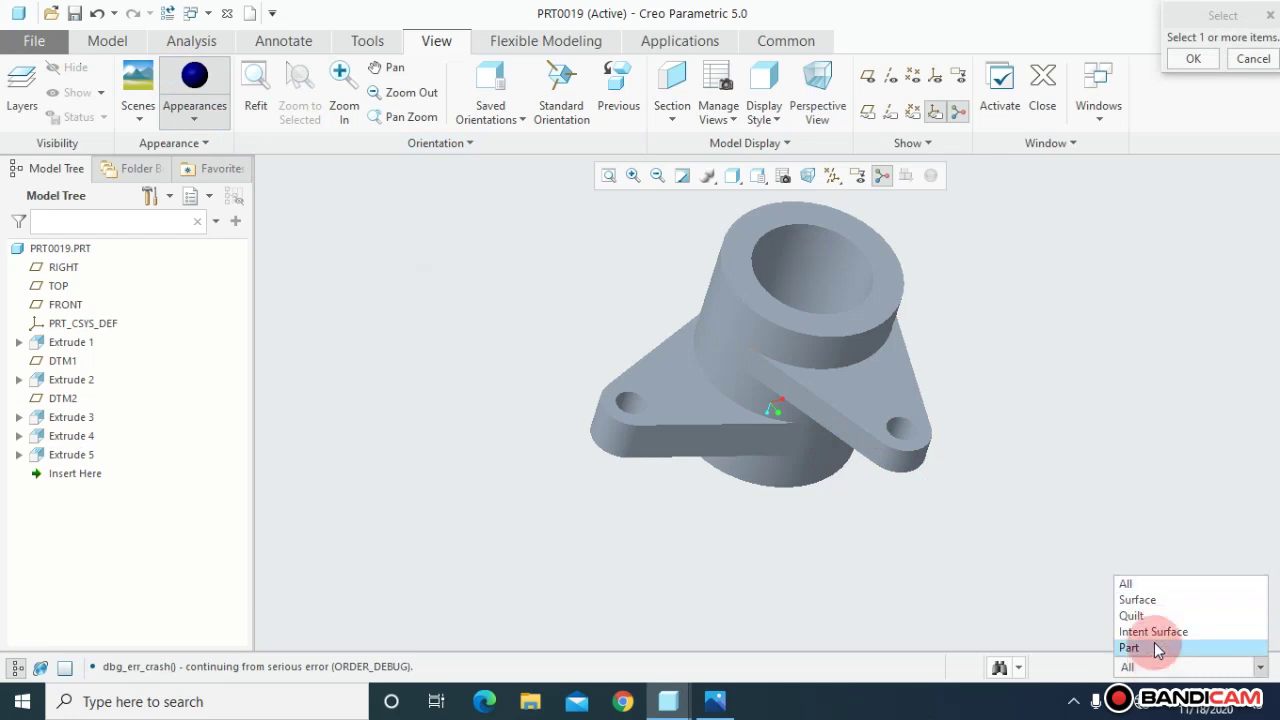
pyautogui.click(1130, 649)
pyautogui.click(885, 447)
pyautogui.click(1193, 59)
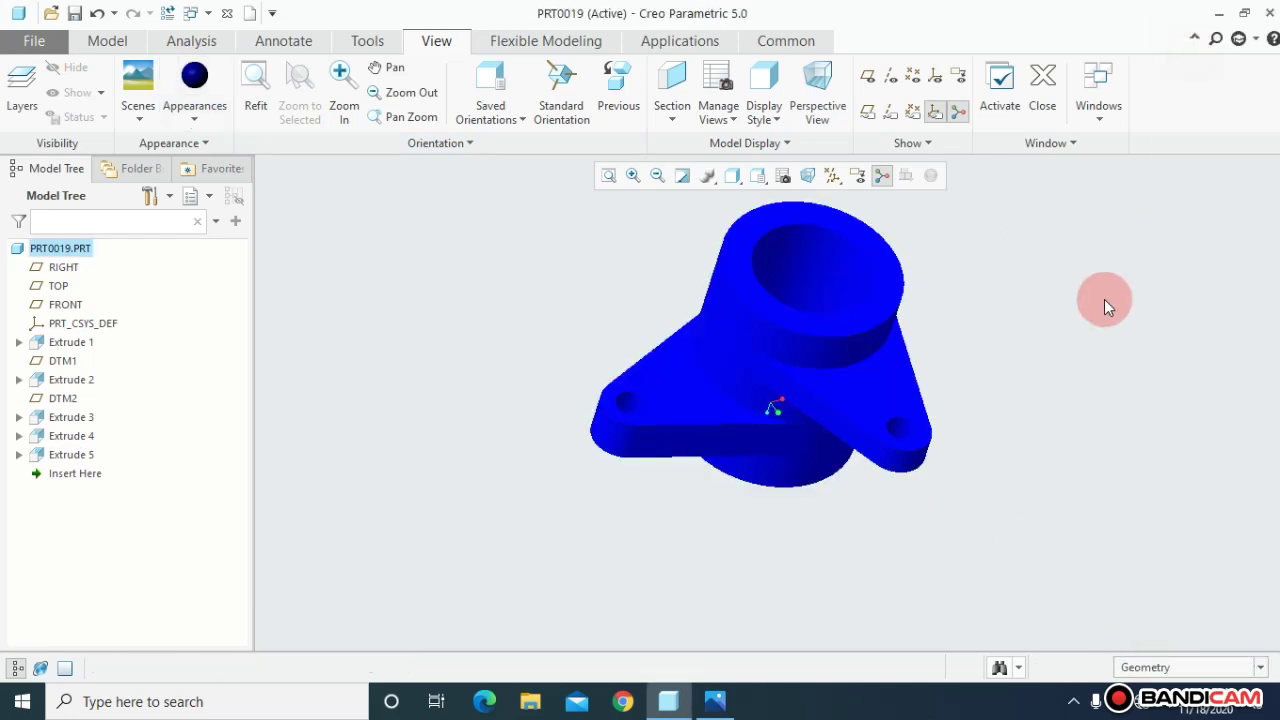
# Step: Orbit the blue part to inspect the bore and side, then open the section types
pyautogui.moveTo(623, 289); pyautogui.dragTo(579, 309, button='middle')
pyautogui.moveTo(548, 269); pyautogui.dragTo(540, 240, button='middle')
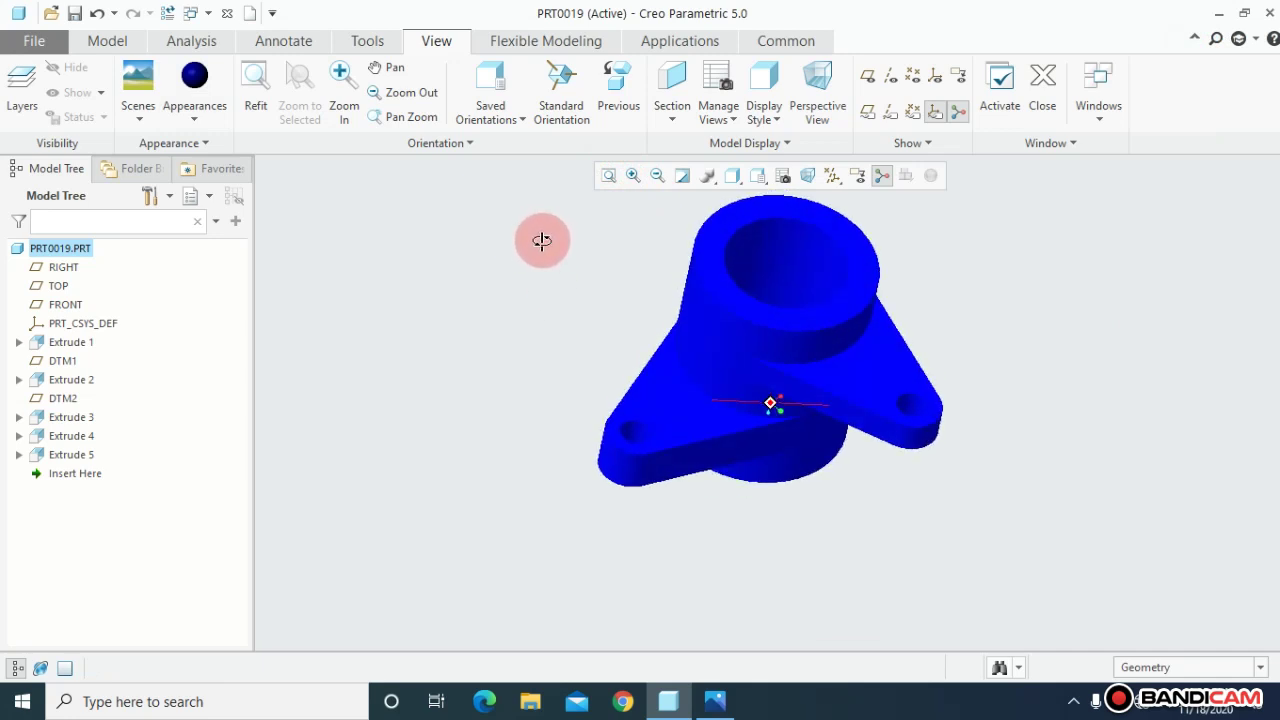
pyautogui.click(674, 112)
pyautogui.click(679, 160)
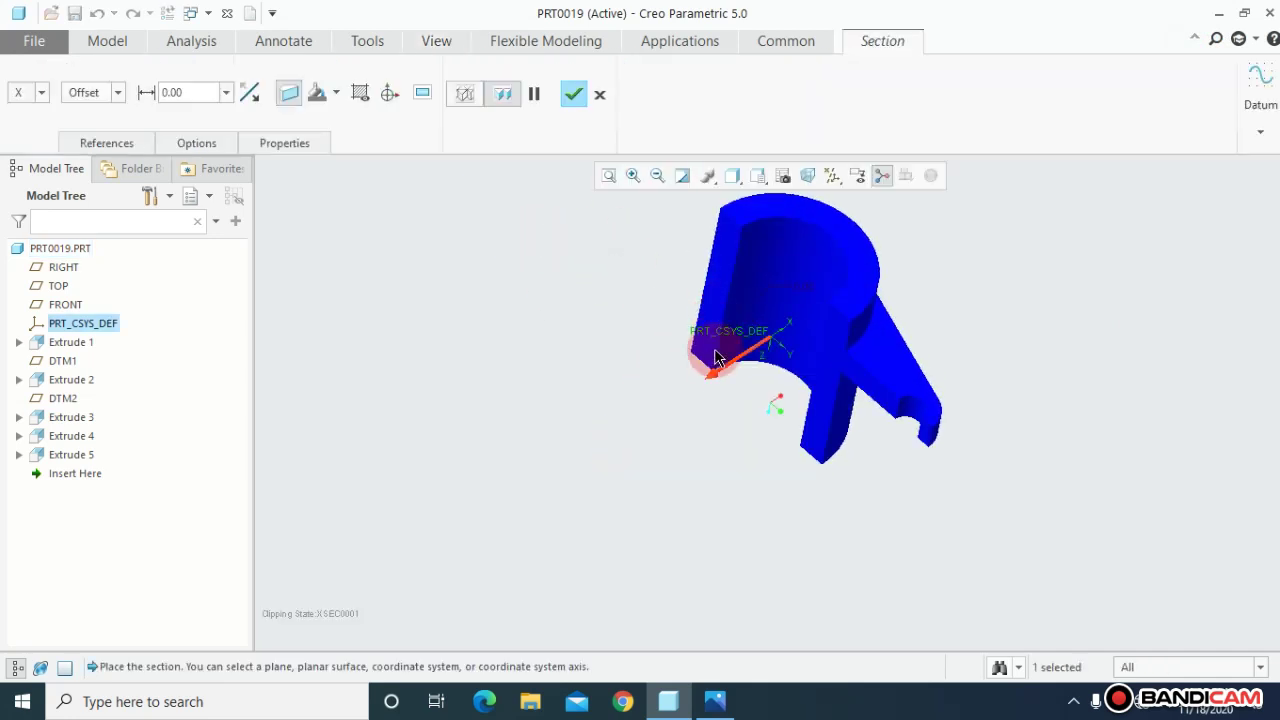
pyautogui.moveTo(706, 374); pyautogui.dragTo(619, 305)
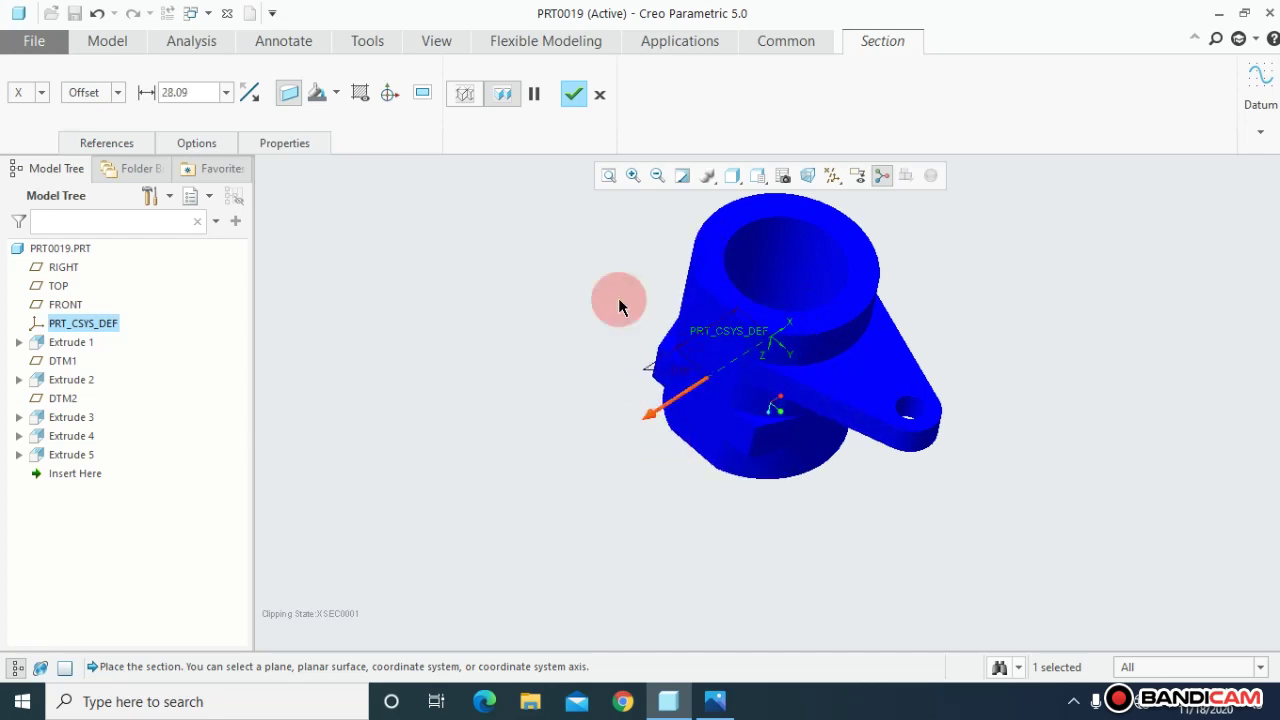
pyautogui.click(600, 94)
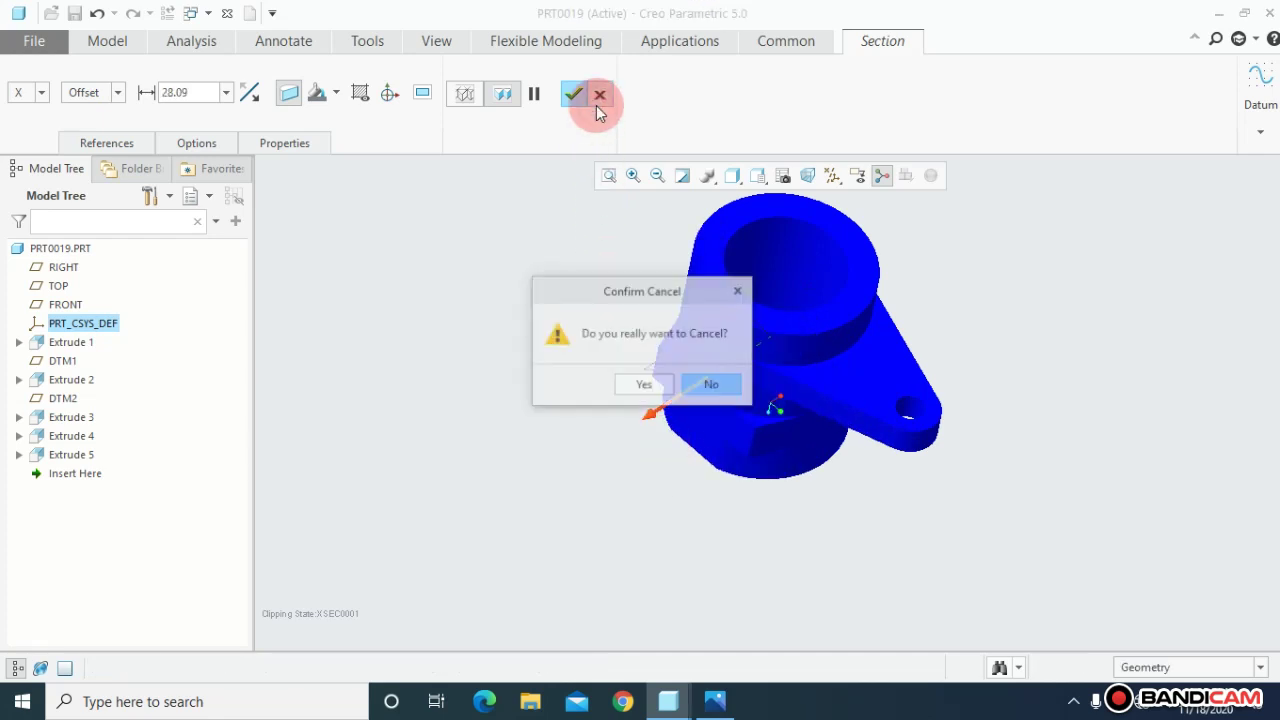
pyautogui.click(646, 386)
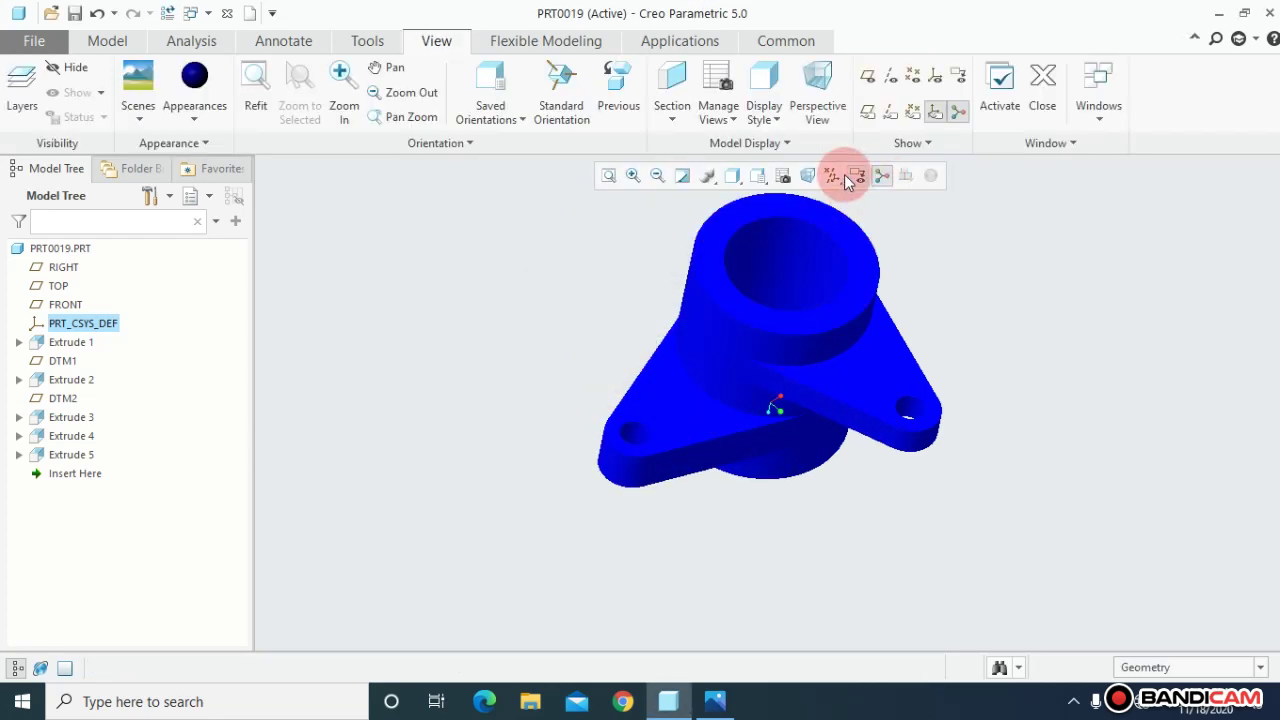
# Step: Turn on display of all datums, including planes, and start a new planar section
pyautogui.click(840, 176)
pyautogui.click(852, 198)
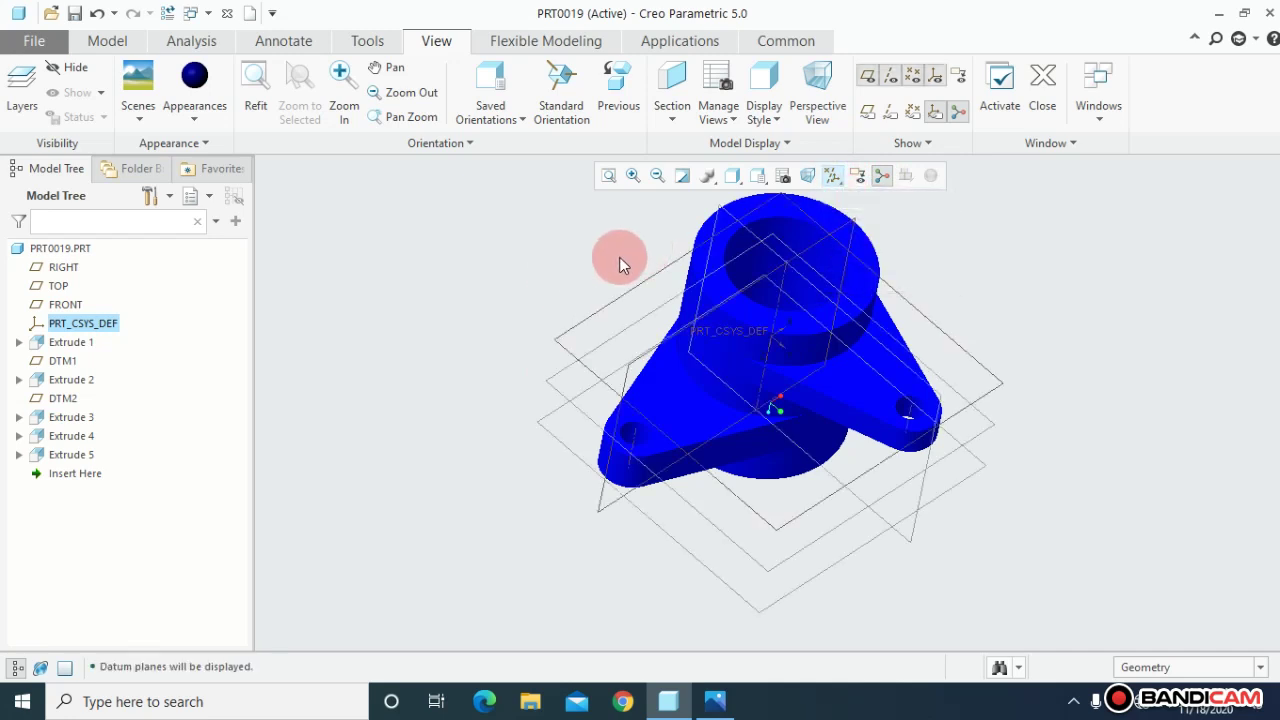
pyautogui.moveTo(520, 260); pyautogui.dragTo(536, 250, button='middle')
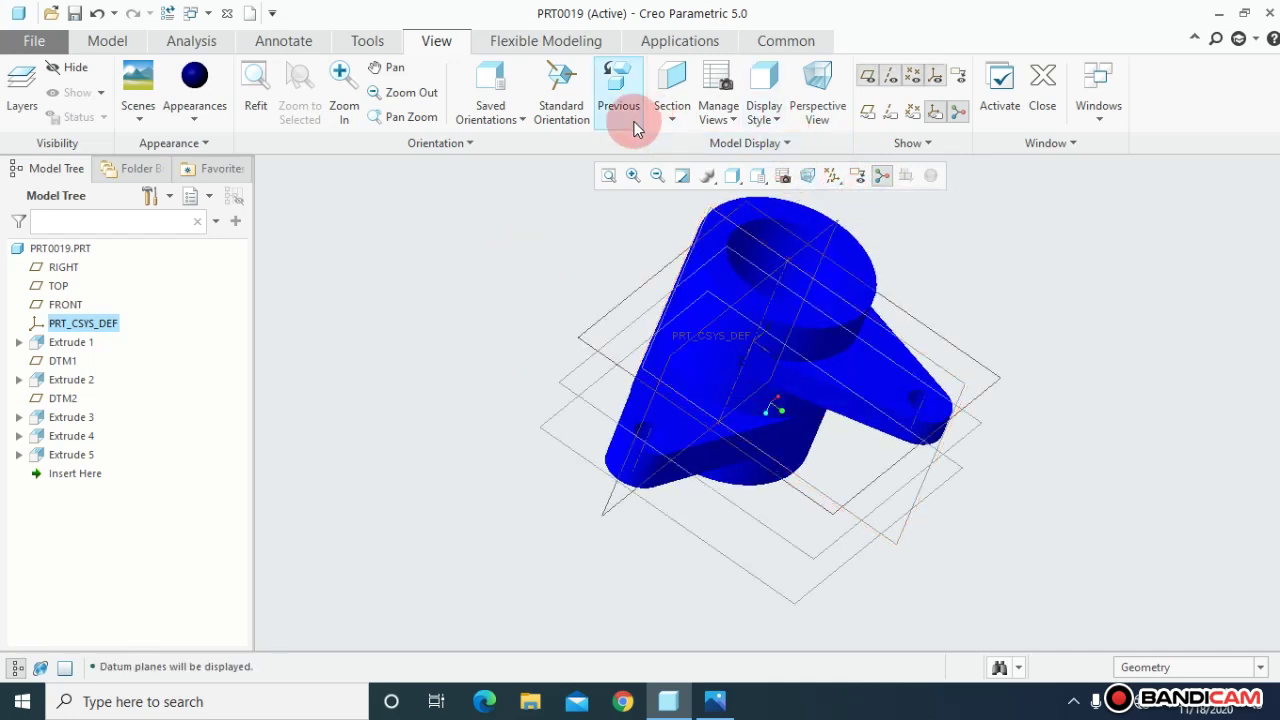
pyautogui.click(674, 122)
pyautogui.click(689, 146)
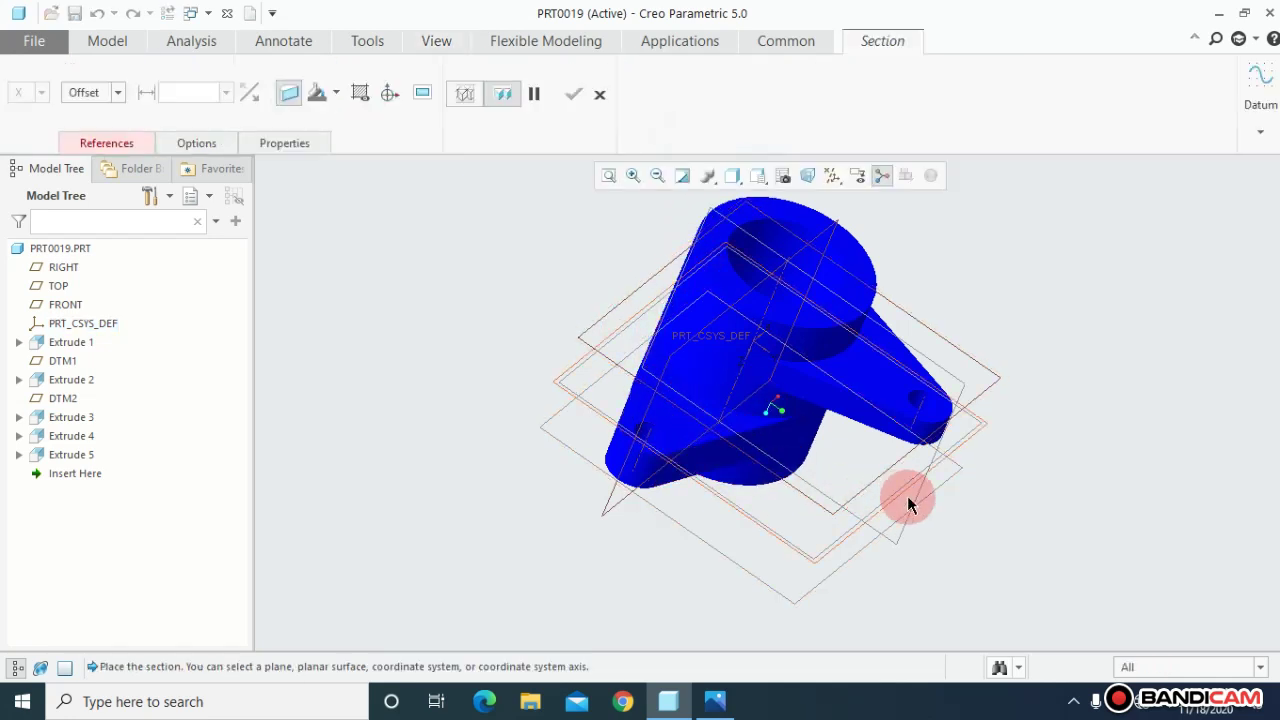
# Step: Section the part on the RIGHT datum plane with an offset of 8.06
pyautogui.click(929, 470)
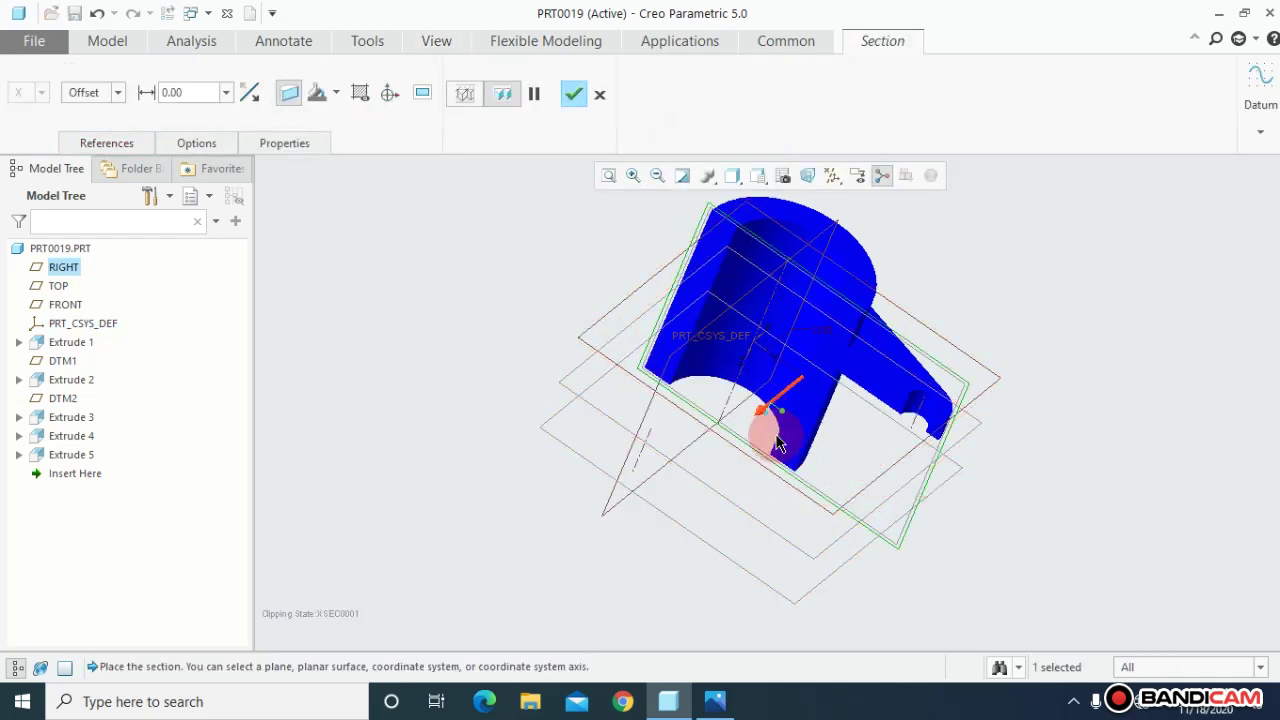
pyautogui.moveTo(760, 411); pyautogui.dragTo(766, 472)
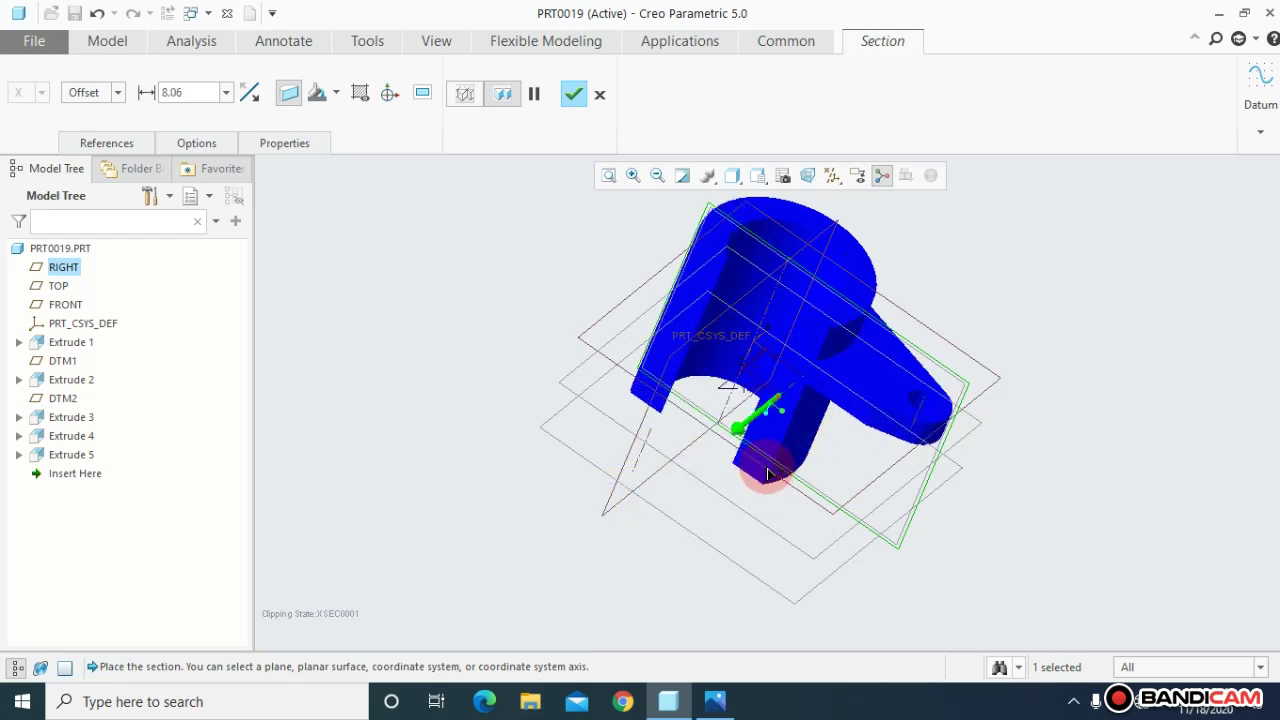